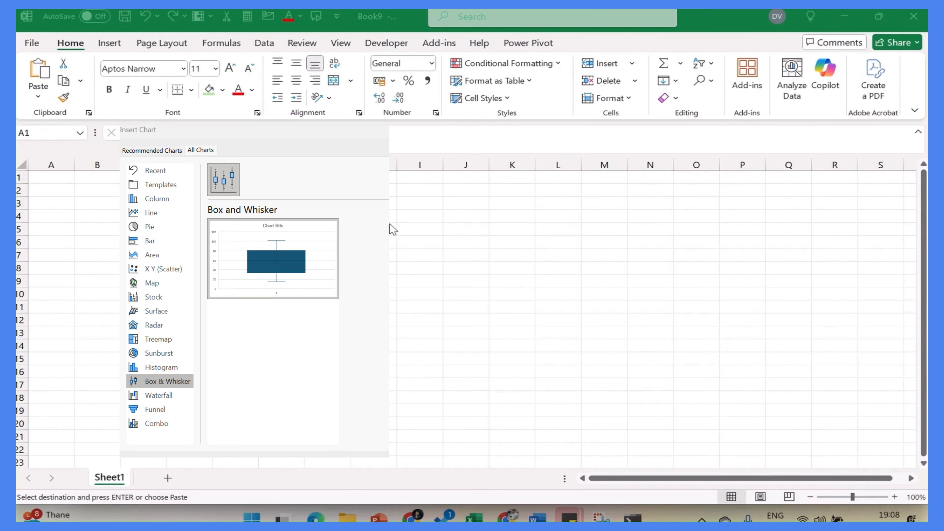
Paste the copied Monthly_Sales data into cell A1 as values only and autofit the width of column A.
{"action": "left_click", "coordinate": [113, 43]}
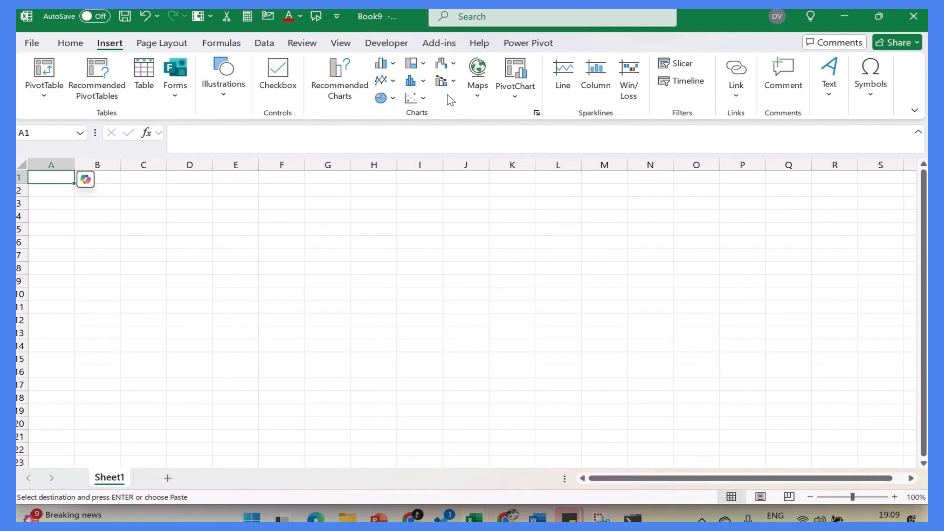
{"action": "left_click_drag", "start_coordinate": [59, 191], "coordinate": [60, 183]}
{"action": "left_click", "coordinate": [61, 183]}
{"action": "key", "text": "ctrl+alt+v"}
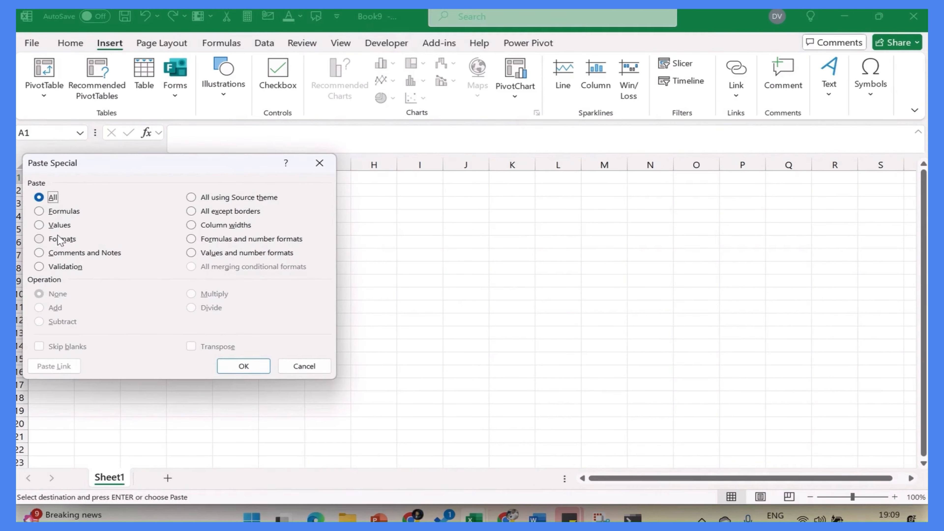
{"action": "left_click", "coordinate": [55, 225]}
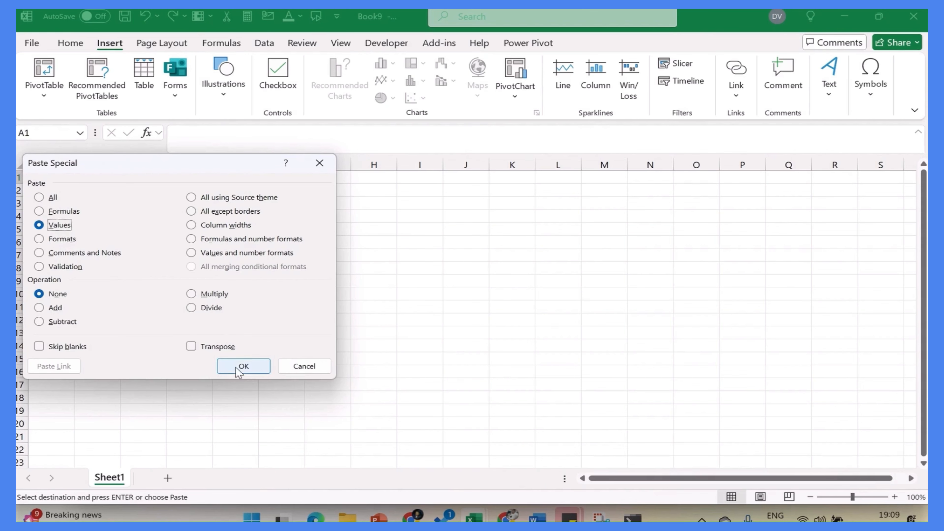
{"action": "left_click", "coordinate": [243, 366]}
{"action": "double_click", "coordinate": [75, 165]}
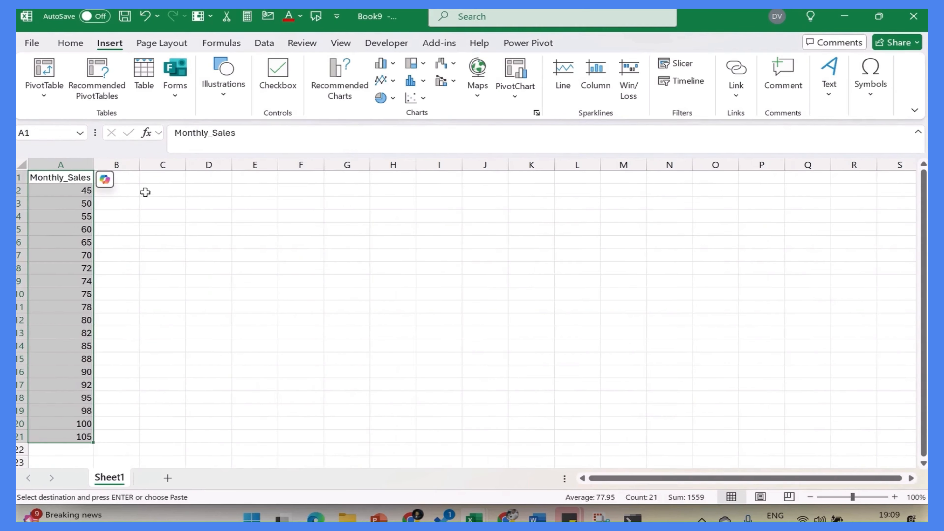
Enter the formula =RANDBETWEEN(90,100) in cell D2.
{"action": "left_click", "coordinate": [116, 190]}
{"action": "left_click", "coordinate": [194, 190]}
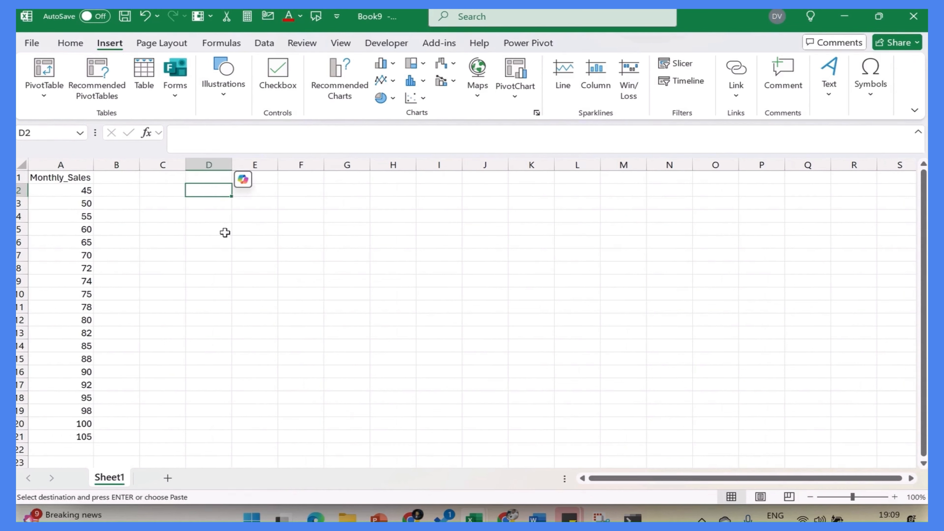
{"action": "type", "text": "=rn"}
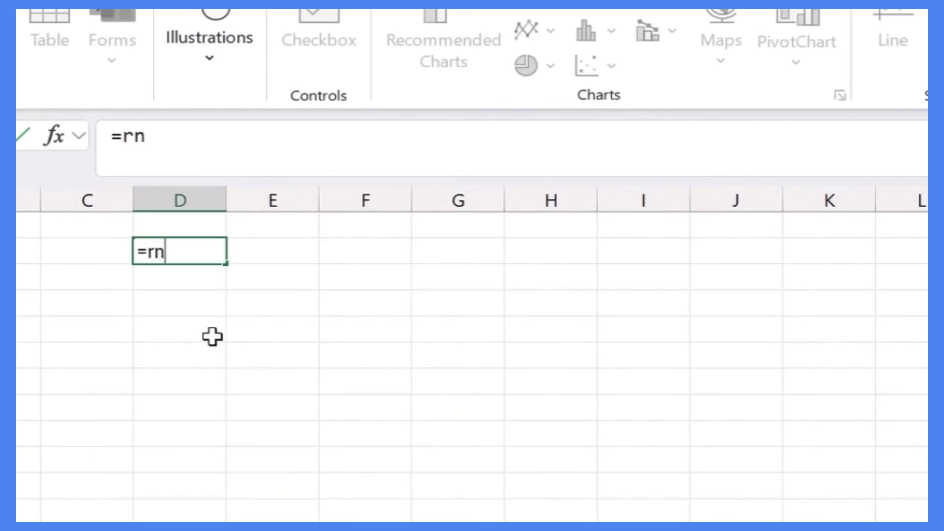
{"action": "key", "text": "BackSpace"}
{"action": "type", "text": "and"}
{"action": "key", "text": "Down"}
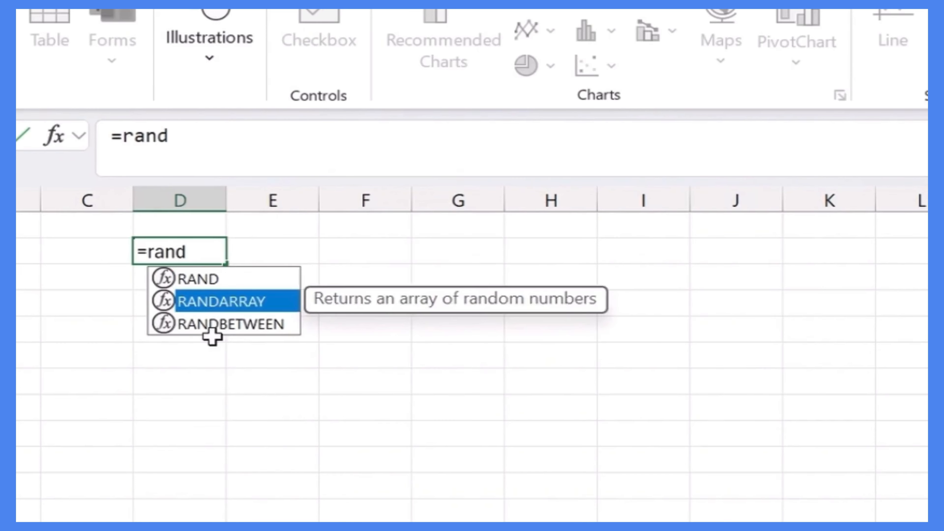
{"action": "key", "text": "Down"}
{"action": "key", "text": "Tab"}
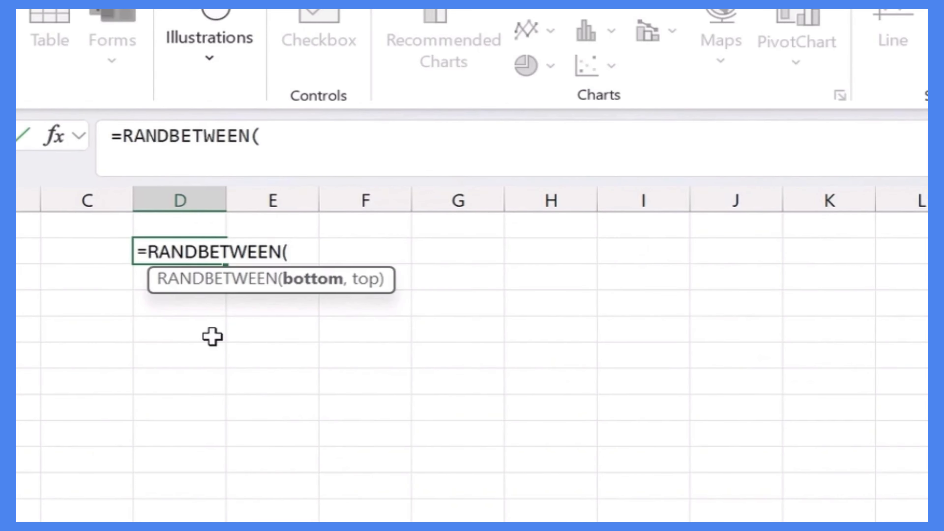
{"action": "type", "text": "90,"}
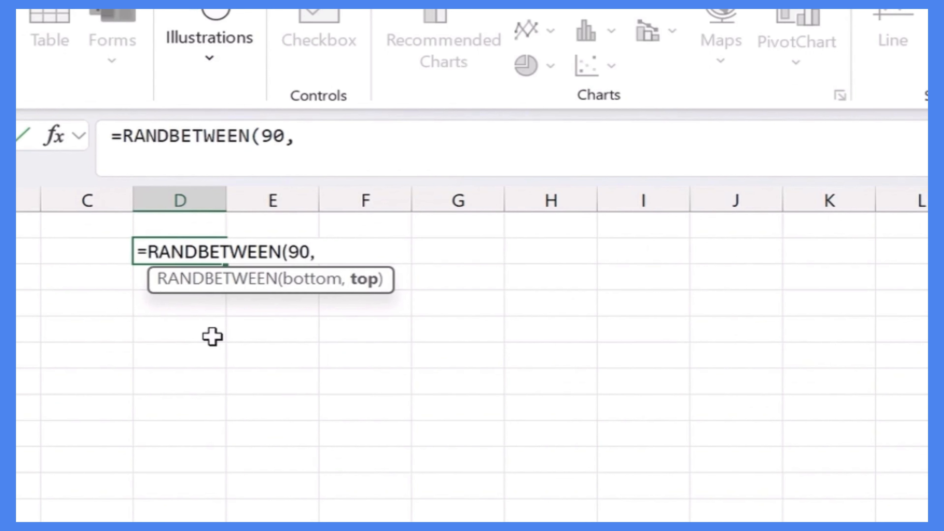
{"action": "type", "text": "100)"}
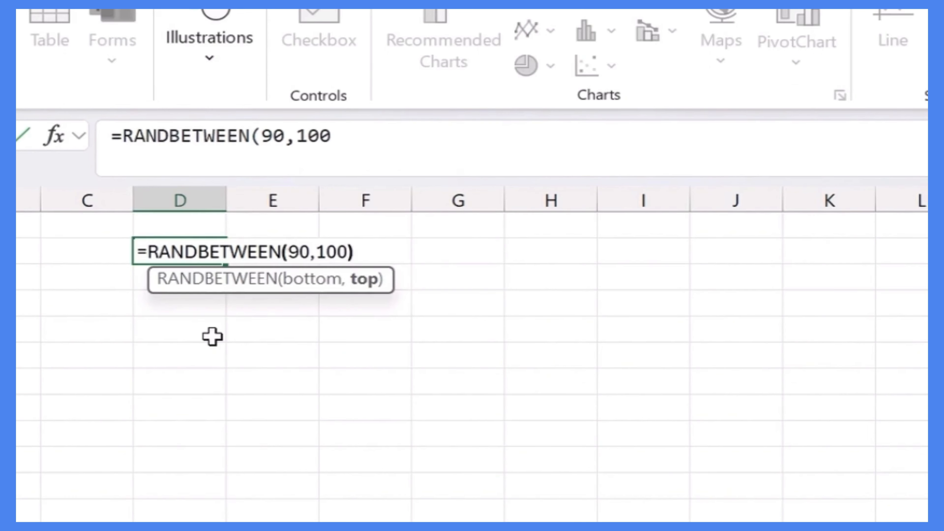
{"action": "key", "text": "Return"}
{"action": "key", "text": "Up"}
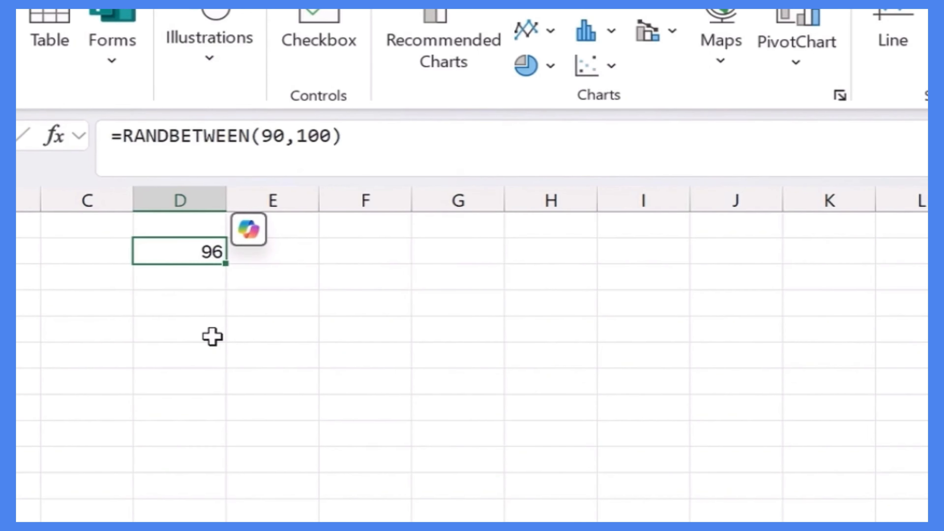
Fill the random-number formula from D2 down to D21, and clear the filled range.
{"action": "key", "text": "shift+Down"}
{"action": "key", "text": "shift+Down"}
{"action": "key", "text": "shift+Down"}
{"action": "key", "text": "shift+Down"}
{"action": "key", "text": "shift+Down"}
{"action": "key", "text": "shift+Down"}
{"action": "key", "text": "shift+Down"}
{"action": "key", "text": "shift+Down"}
{"action": "key", "text": "shift+Down"}
{"action": "key", "text": "shift+Down"}
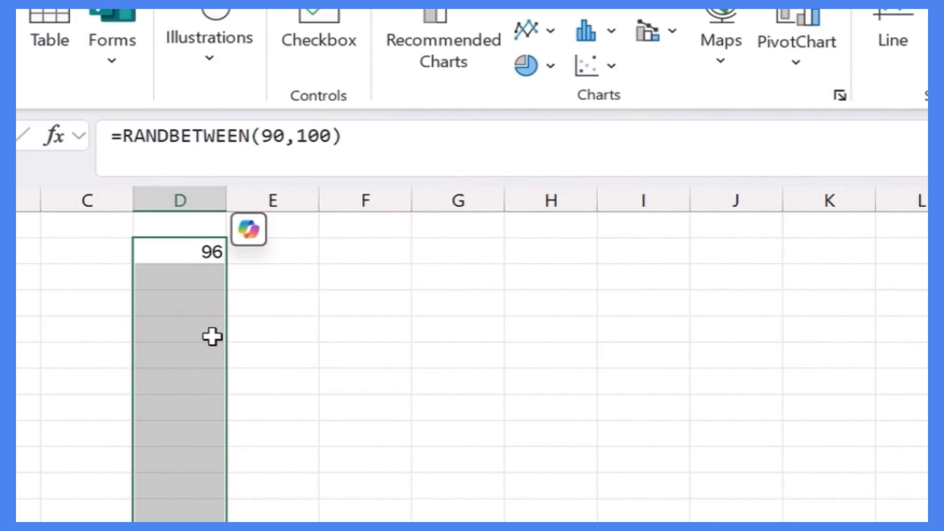
{"action": "key", "text": "ctrl+d"}
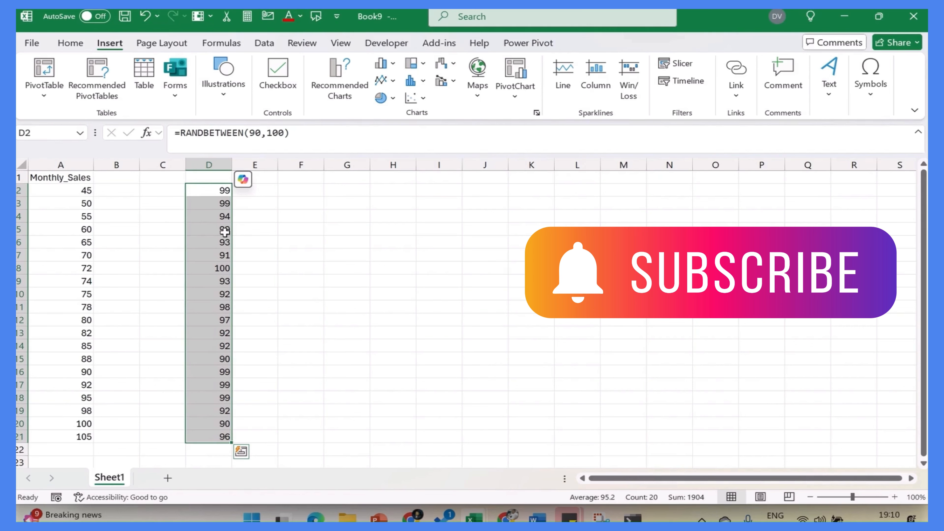
{"action": "key", "text": "Delete"}
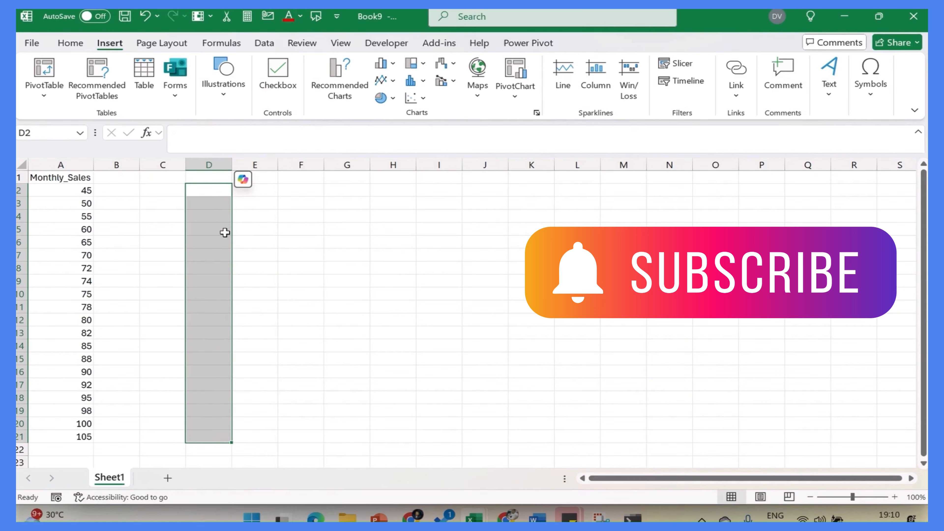
{"action": "left_click", "coordinate": [162, 203]}
{"action": "left_click", "coordinate": [71, 42]}
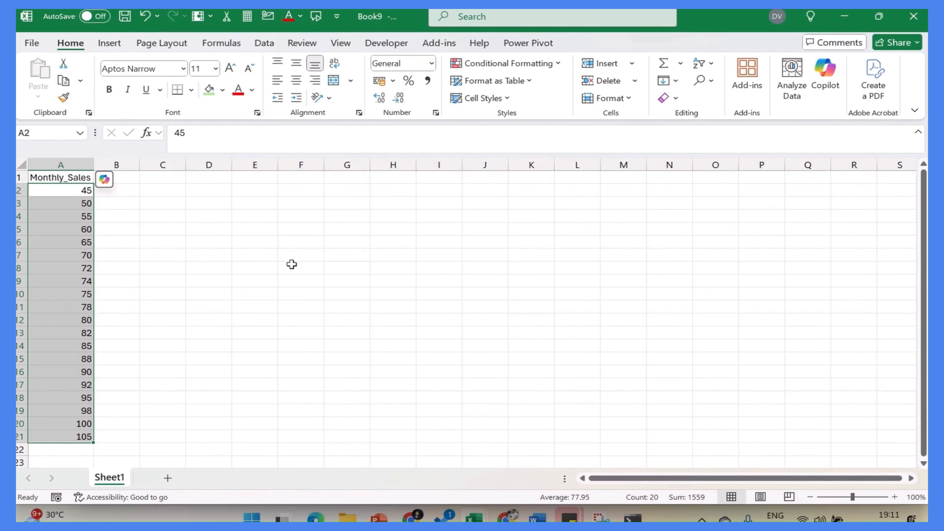
{"action": "left_click", "coordinate": [368, 238]}
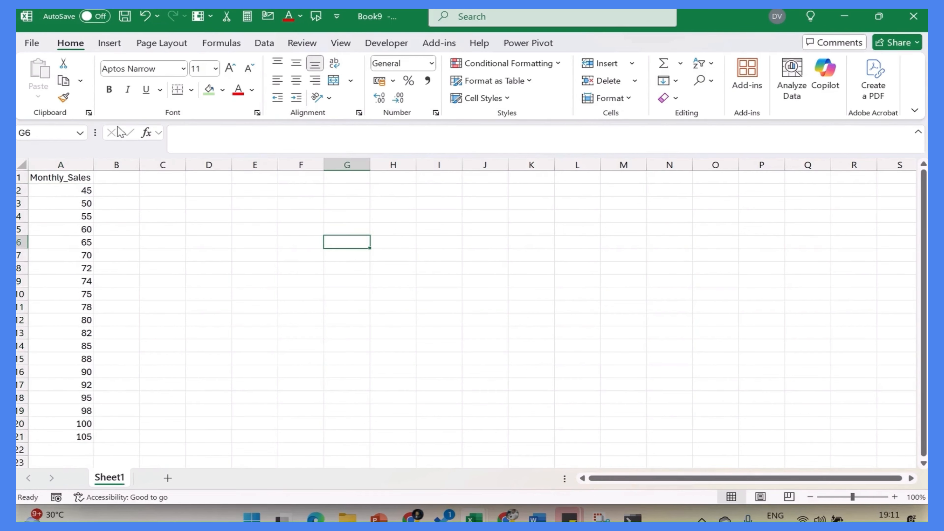
{"action": "left_click_drag", "start_coordinate": [74, 190], "coordinate": [77, 435]}
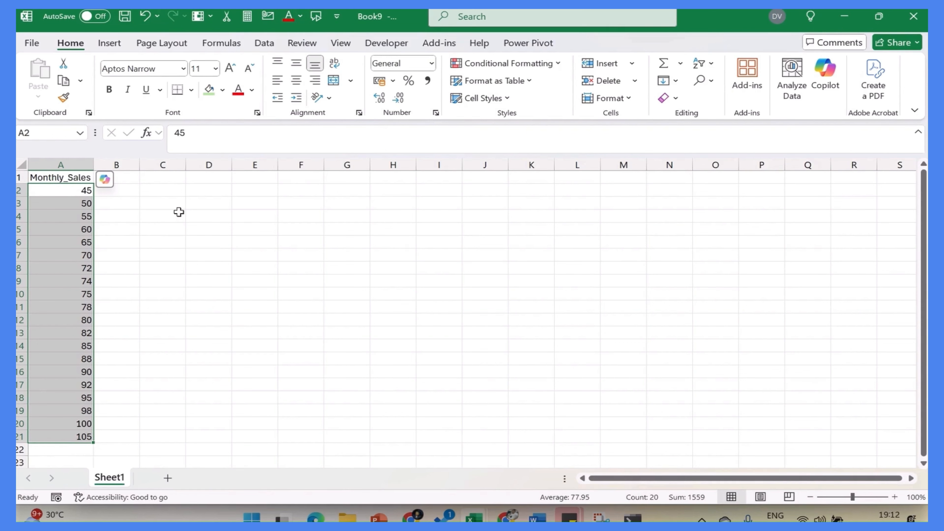
Convert the Monthly_Sales data in A1:A21 into a table with headers.
{"action": "left_click", "coordinate": [63, 256]}
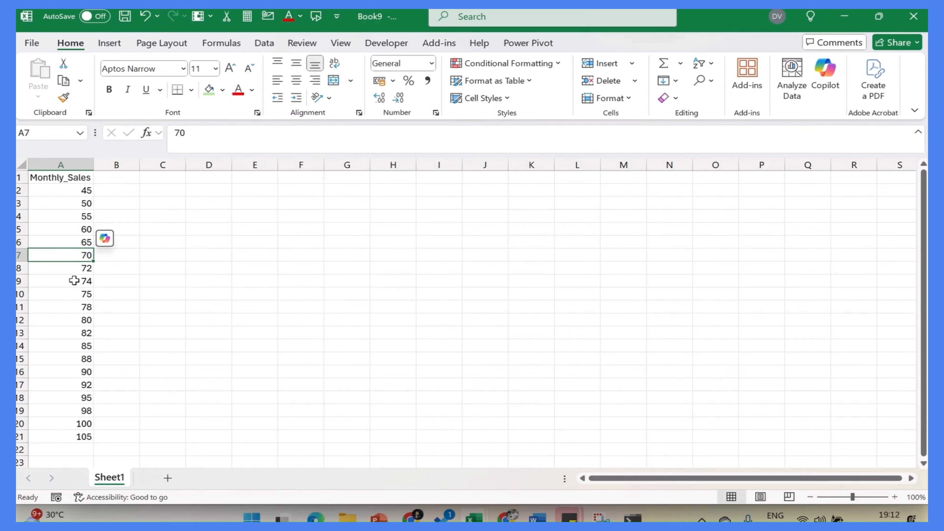
{"action": "key", "text": "ctrl+t"}
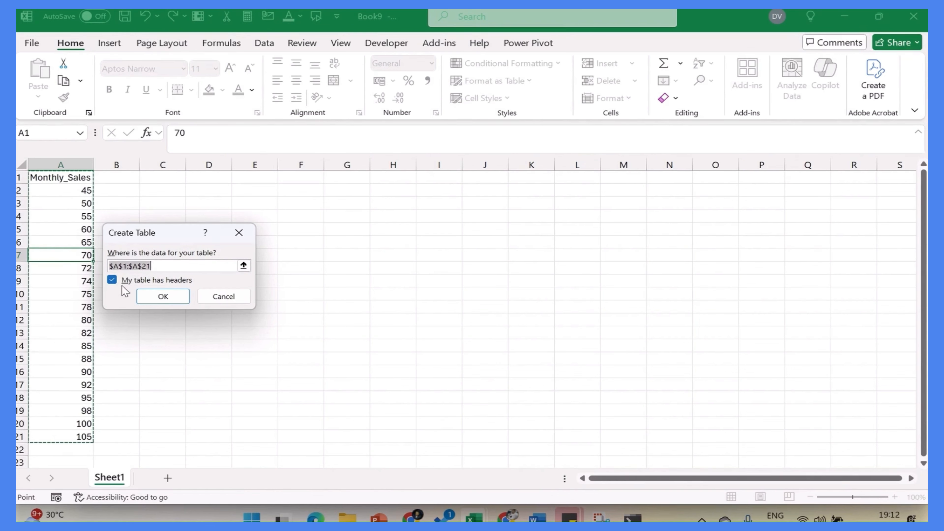
{"action": "left_click", "coordinate": [160, 296]}
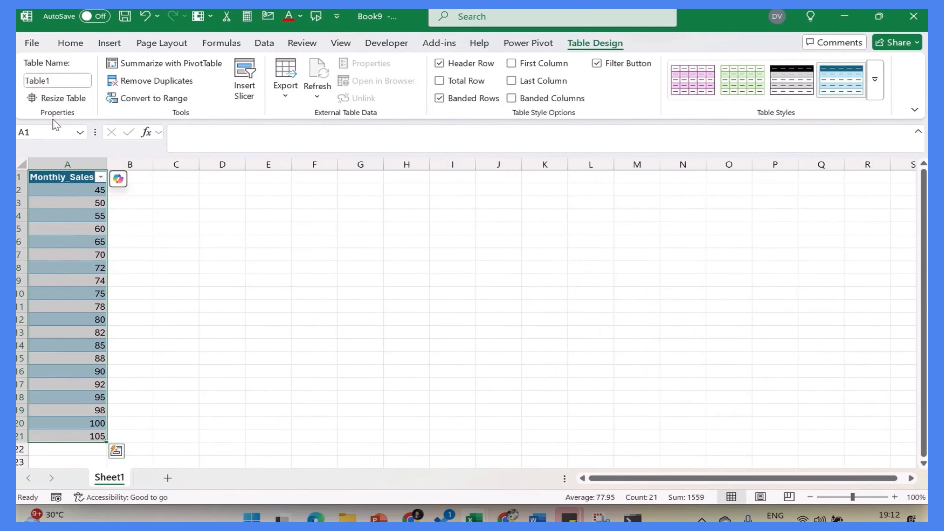
{"action": "key", "text": "Down"}
{"action": "key", "text": "Down"}
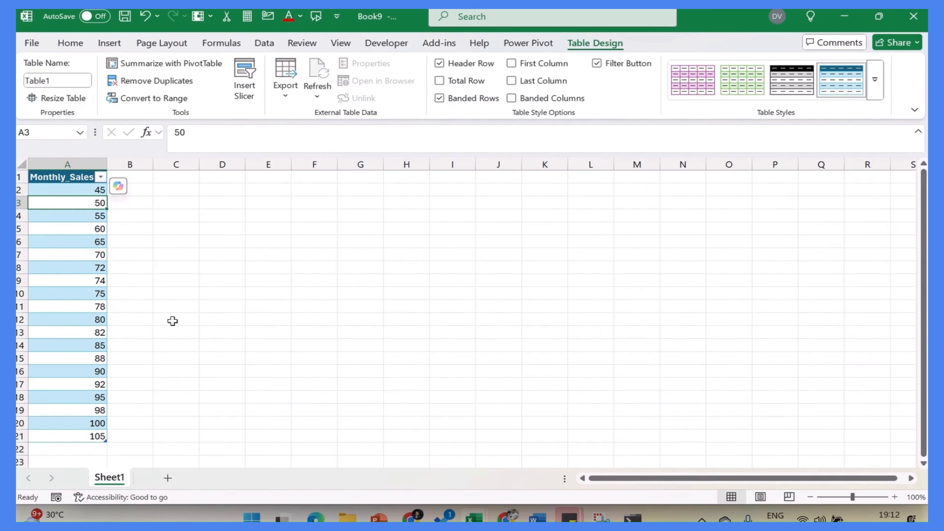
Open Copilot and turn on AutoSave by uploading the workbook to the personal OneDrive under the name tutorial.
{"action": "left_click", "coordinate": [74, 43]}
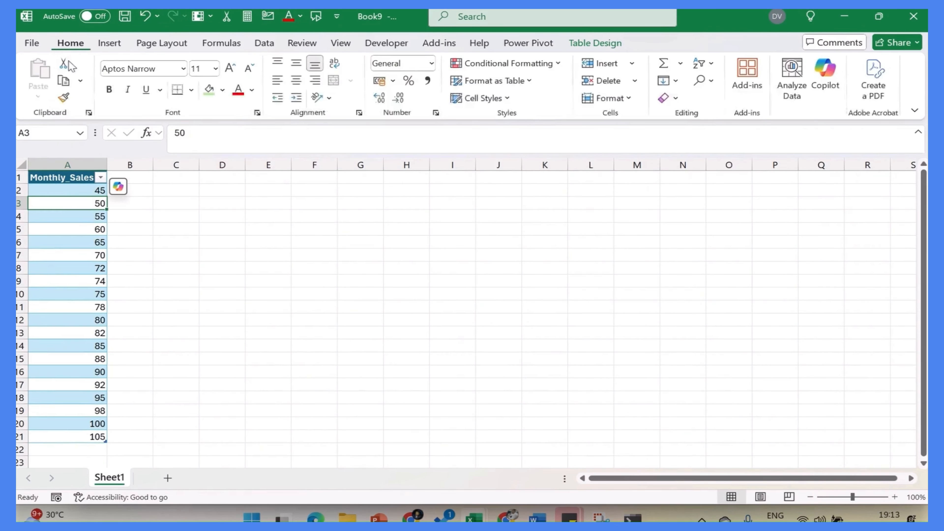
{"action": "left_click", "coordinate": [825, 75]}
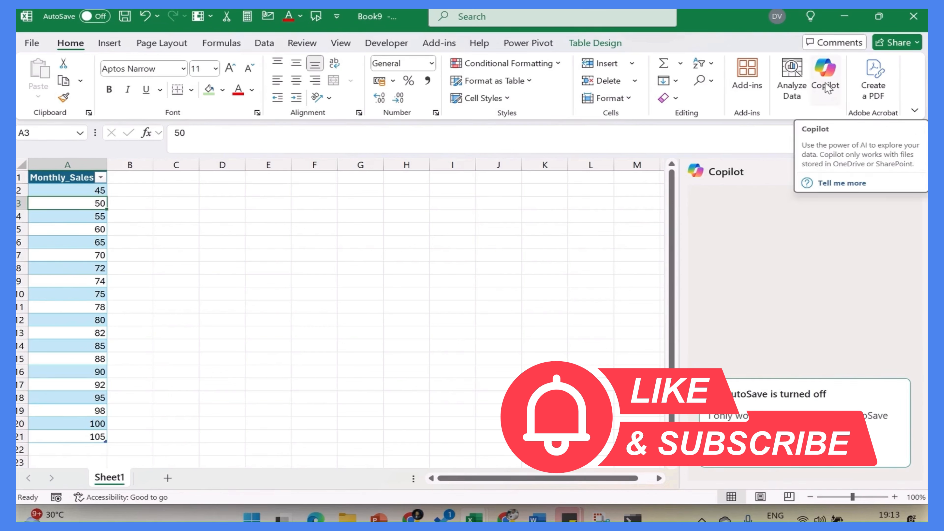
{"action": "left_click", "coordinate": [756, 450]}
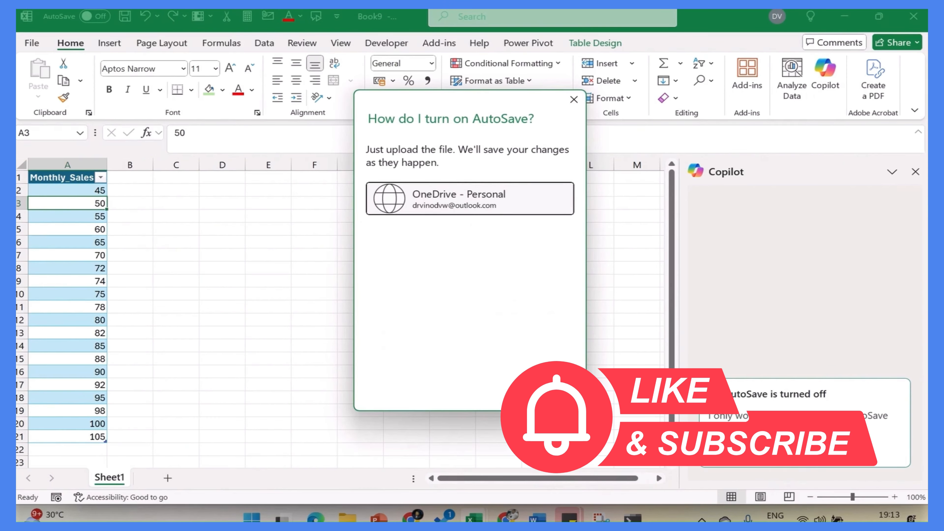
{"action": "left_click", "coordinate": [462, 213]}
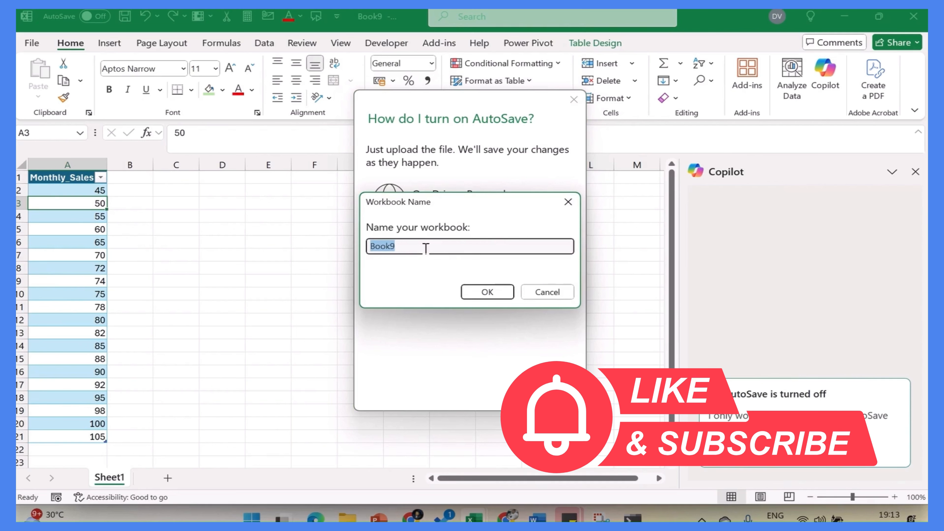
{"action": "type", "text": "tu"}
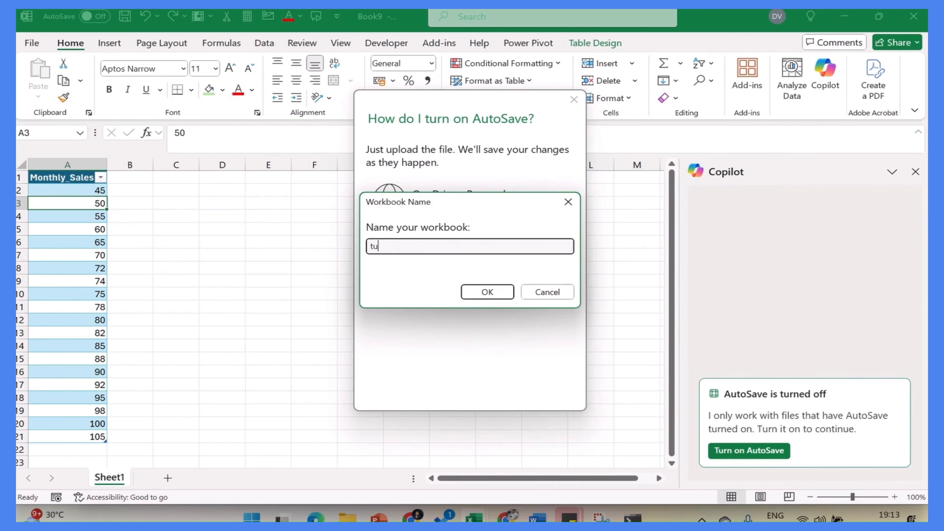
{"action": "type", "text": "torial"}
{"action": "left_click", "coordinate": [487, 293]}
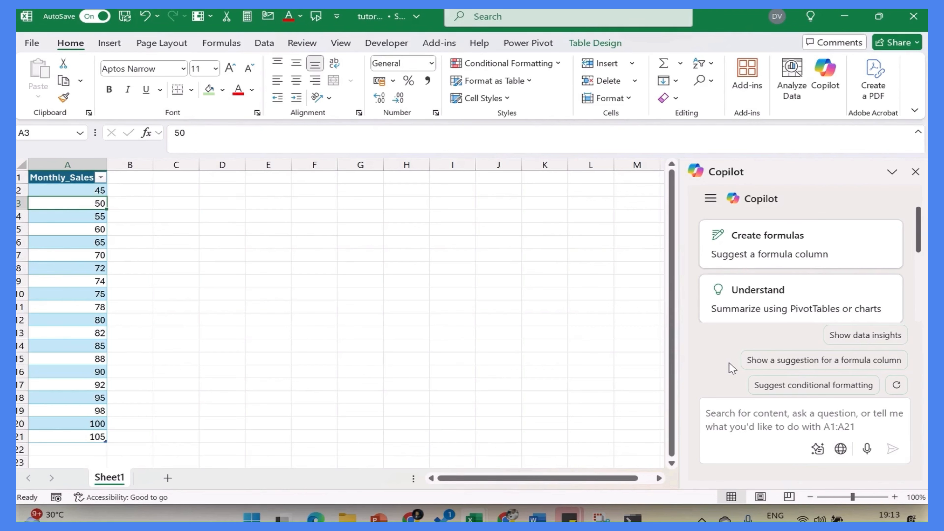
Ask Copilot "How do i create a box plot chart from my data in excel ?".
{"action": "left_click", "coordinate": [770, 428]}
{"action": "type", "text": "How do i"}
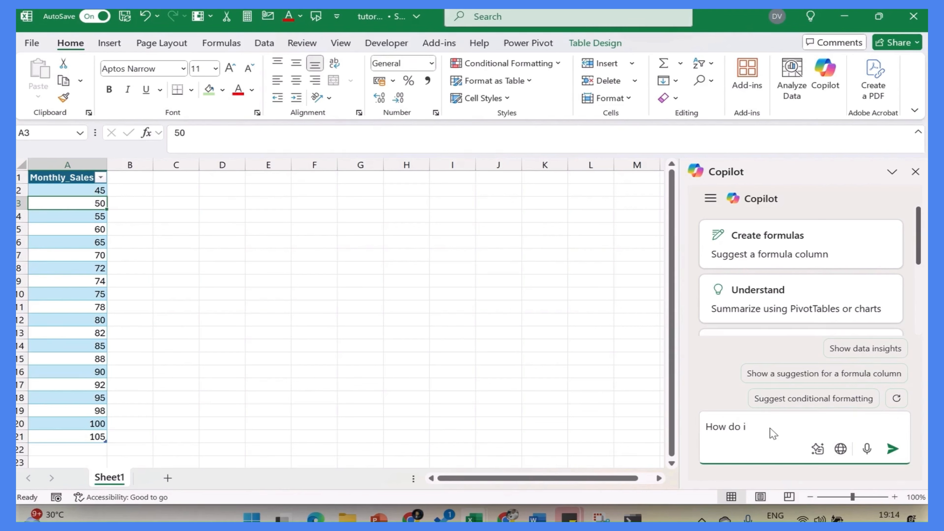
{"action": "type", "text": " creat"}
{"action": "type", "text": "a a"}
{"action": "type", "text": "box plot"}
{"action": "type", "text": "chart from m"}
{"action": "type", "text": "y data in excel ?"}
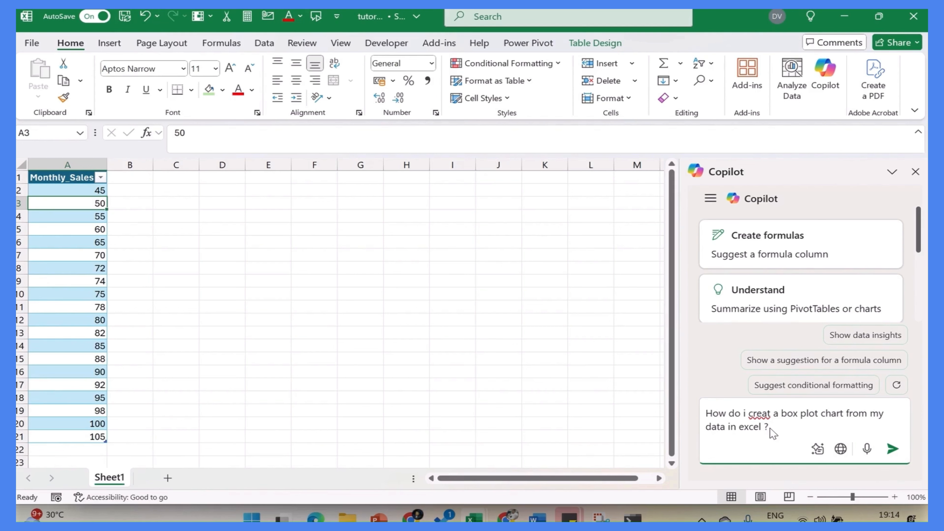
{"action": "double_click", "coordinate": [761, 414]}
{"action": "left_click", "coordinate": [773, 413]}
{"action": "type", "text": "e"}
{"action": "key", "text": "ctrl+End"}
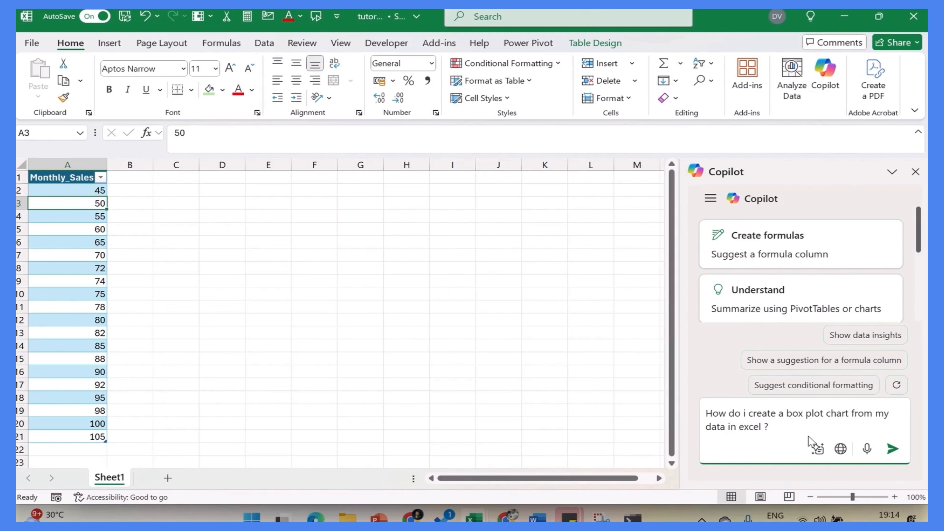
{"action": "left_click", "coordinate": [892, 449]}
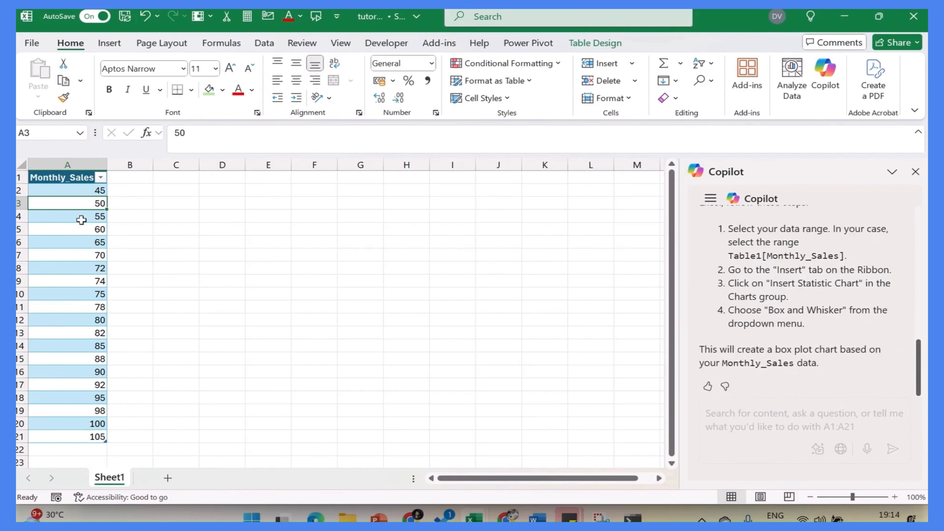
Set the ribbon to show tabs only, leaving more room for Copilot's answer.
{"action": "scroll", "coordinate": [822, 305], "scroll_direction": "up", "scroll_amount": 5}
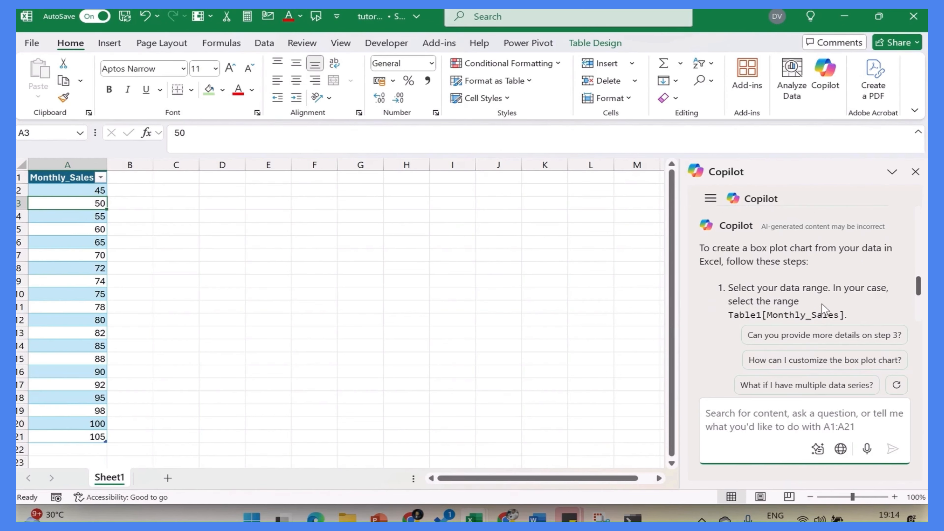
{"action": "scroll", "coordinate": [815, 312], "scroll_direction": "up", "scroll_amount": 3}
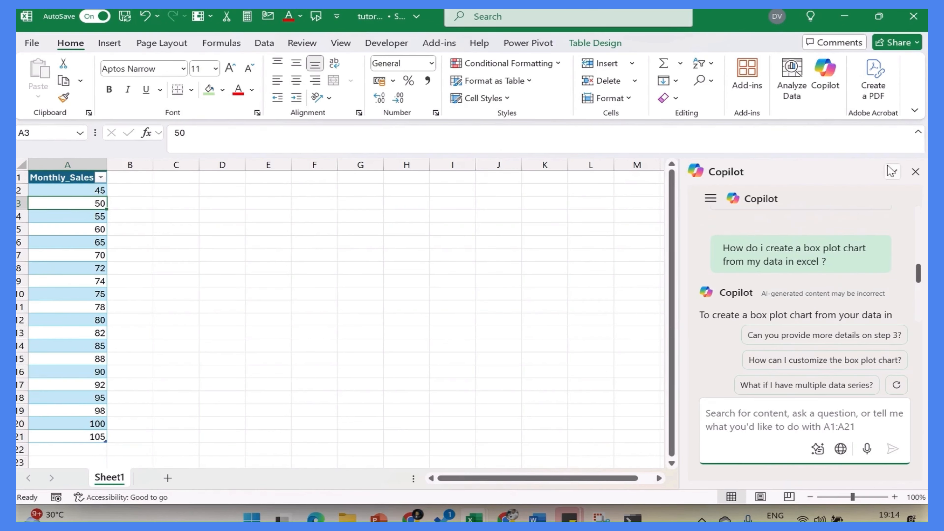
{"action": "left_click", "coordinate": [915, 110]}
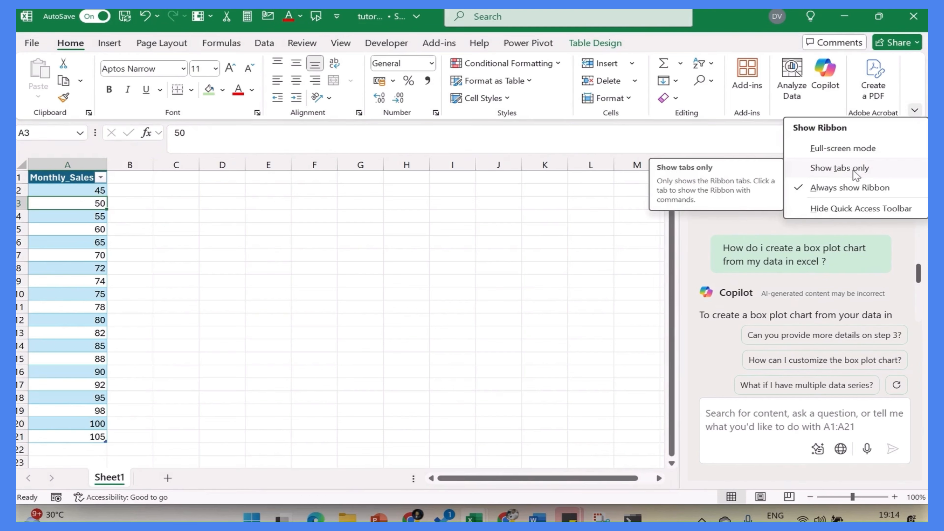
{"action": "left_click", "coordinate": [854, 171]}
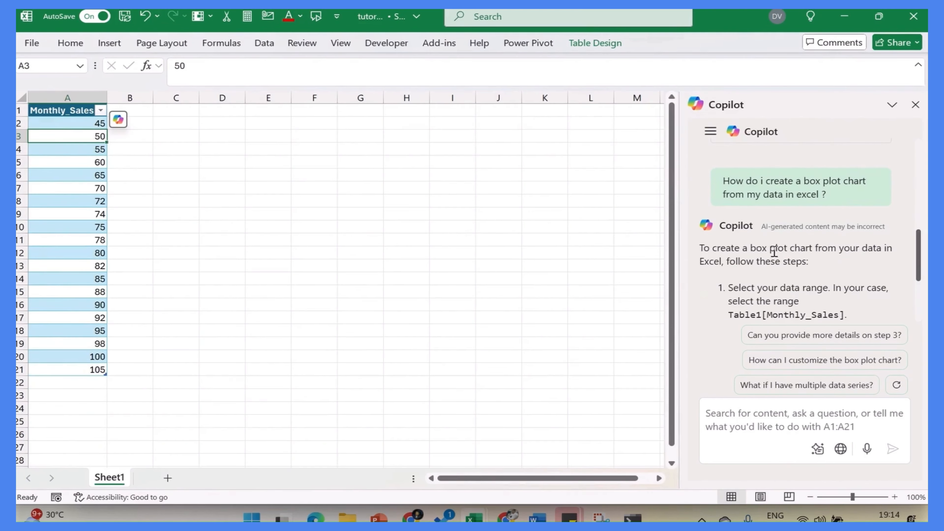
Review Copilot's instructions for creating the box plot, including the data range and the insertion command.
{"action": "scroll", "coordinate": [829, 311], "scroll_direction": "up", "scroll_amount": 2}
{"action": "scroll", "coordinate": [831, 293], "scroll_direction": "down", "scroll_amount": 5}
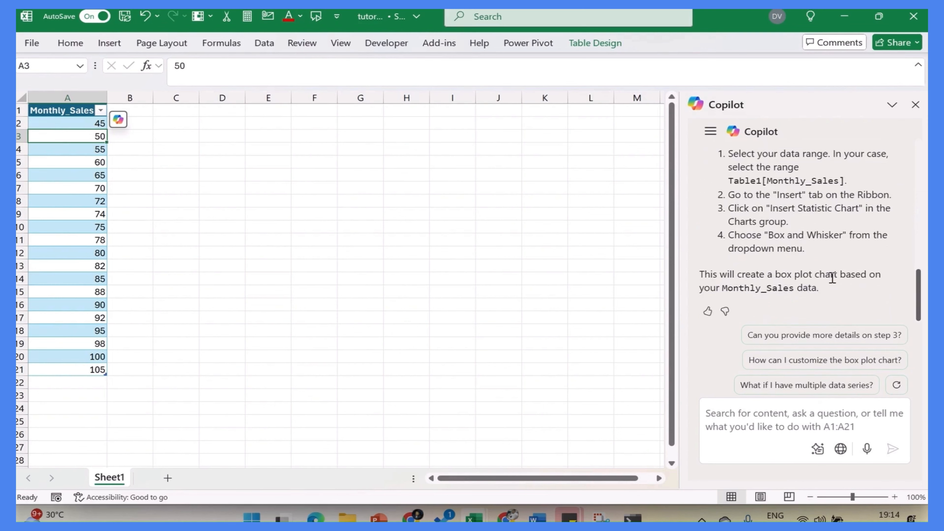
{"action": "scroll", "coordinate": [832, 277], "scroll_direction": "up", "scroll_amount": 2}
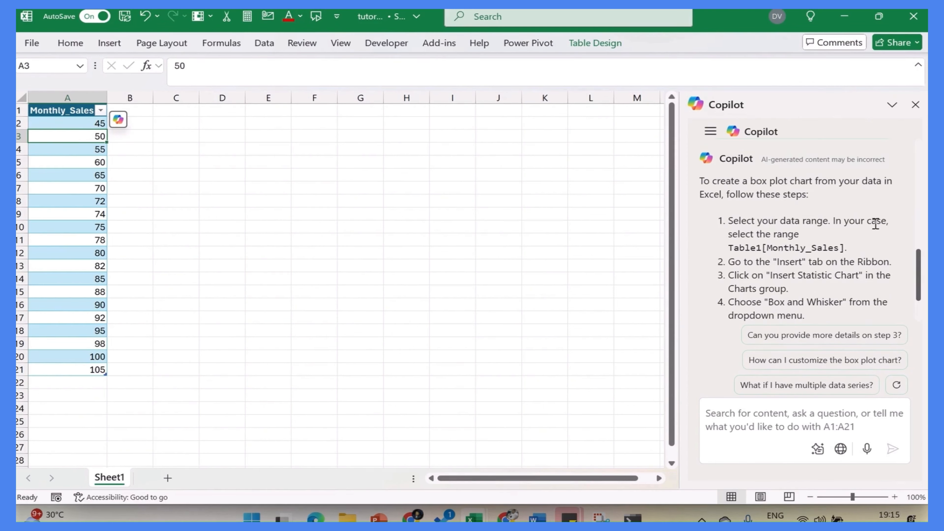
{"action": "left_click_drag", "start_coordinate": [739, 248], "coordinate": [850, 255]}
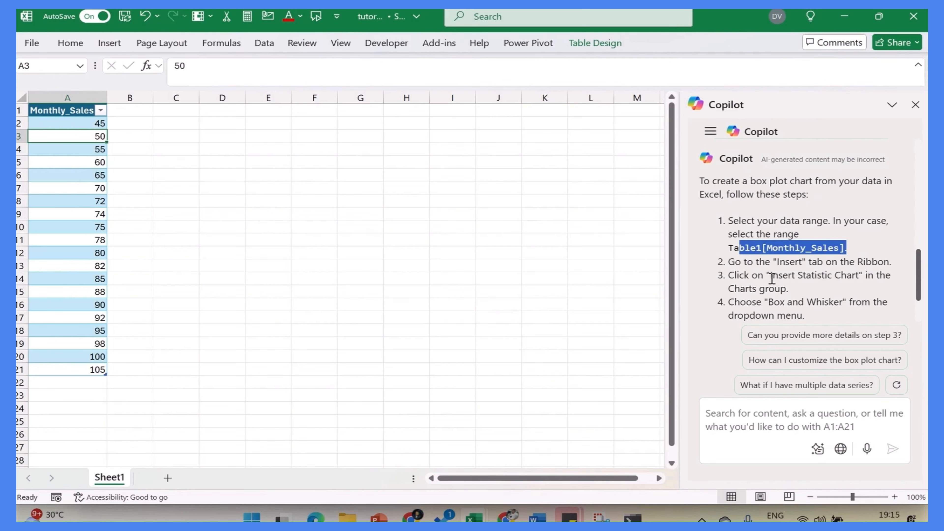
{"action": "left_click_drag", "start_coordinate": [780, 262], "coordinate": [785, 262]}
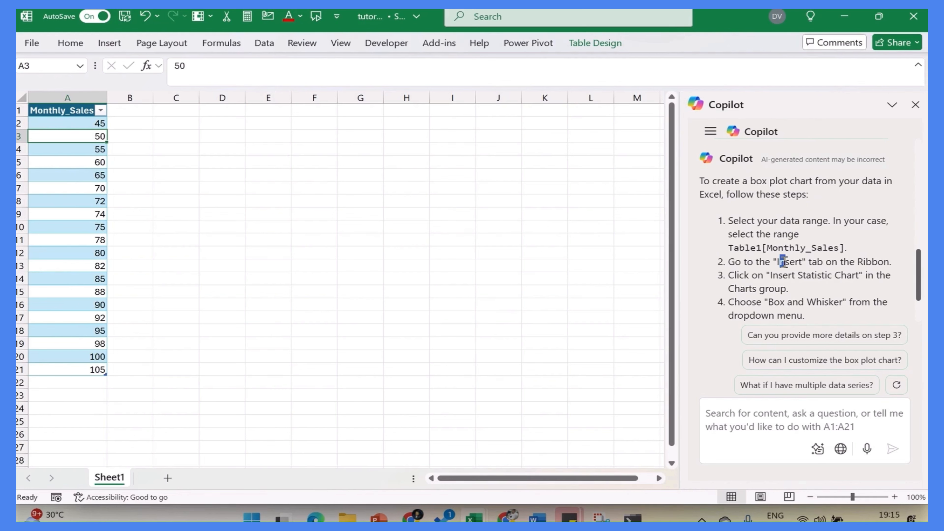
{"action": "double_click", "coordinate": [863, 266]}
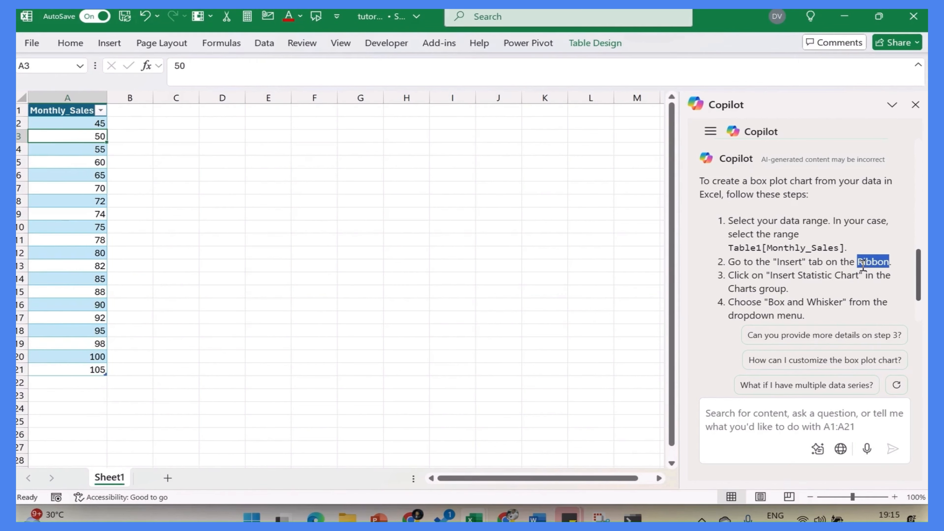
Insert a Box and Whisker chart from the Monthly_Sales table.
{"action": "left_click", "coordinate": [113, 44]}
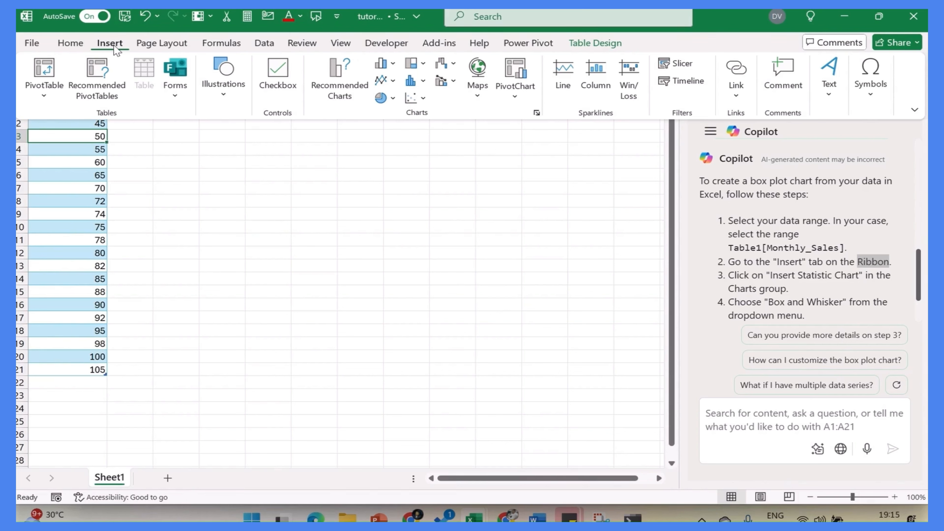
{"action": "left_click", "coordinate": [536, 113]}
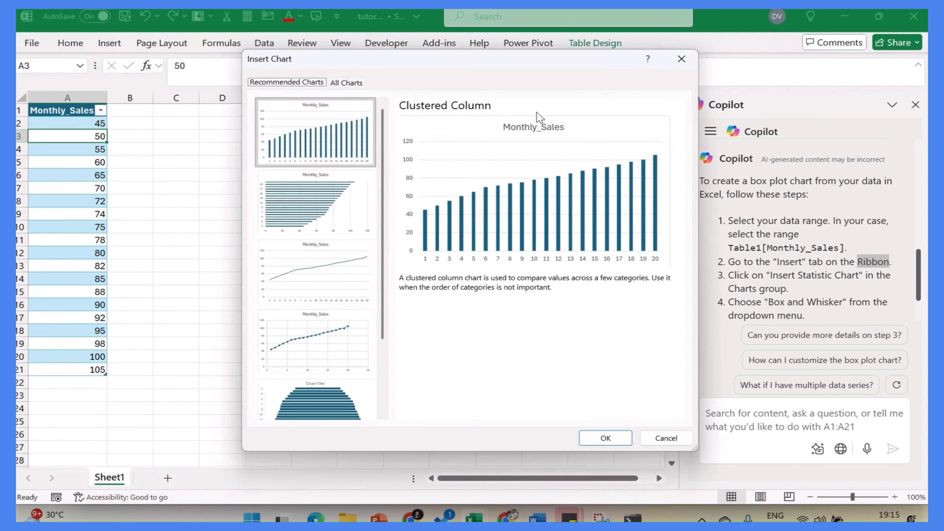
{"action": "left_click", "coordinate": [354, 84]}
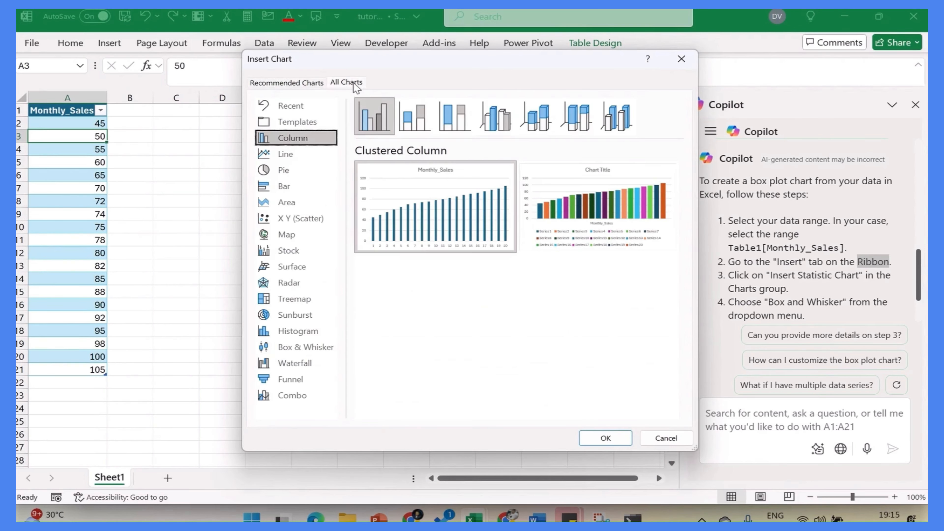
{"action": "left_click", "coordinate": [316, 348]}
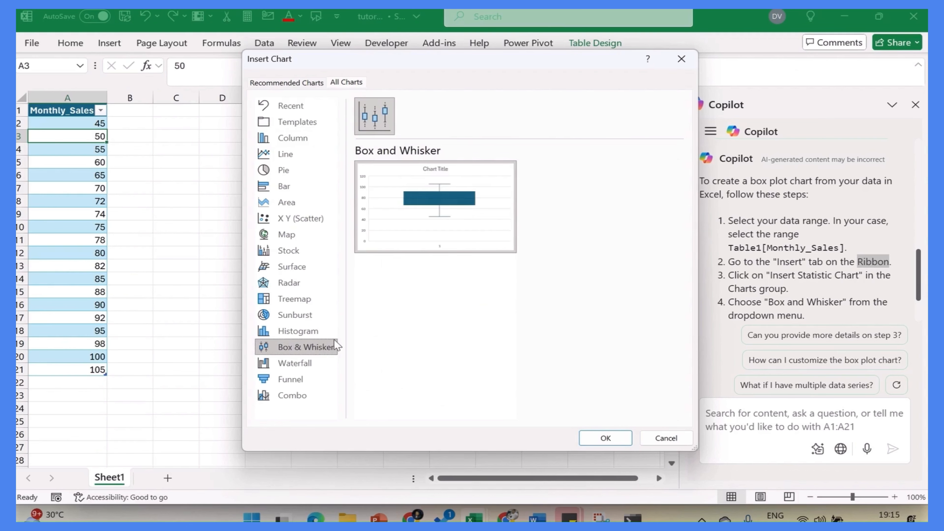
{"action": "left_click_drag", "start_coordinate": [480, 62], "coordinate": [391, 56]}
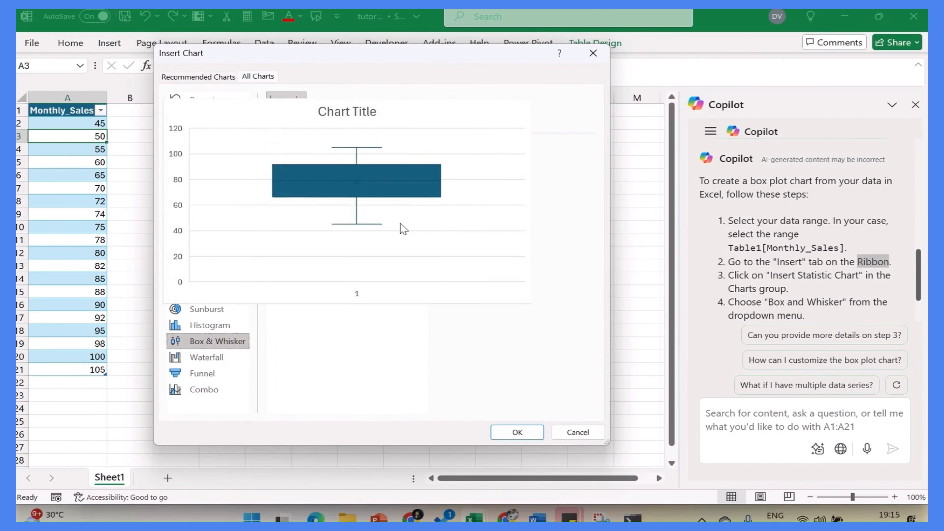
{"action": "left_click", "coordinate": [517, 432]}
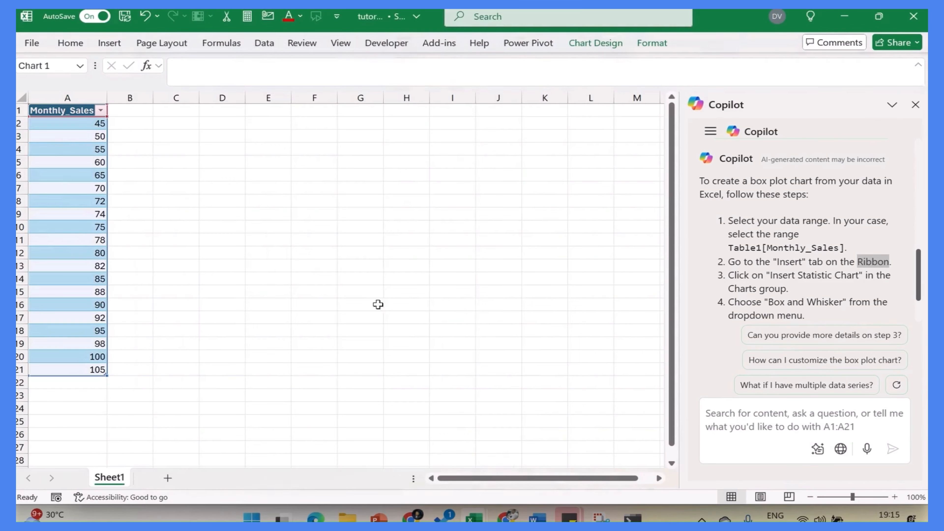
Place the chart beside the table, narrowed to about columns B to E, and delete its chart title.
{"action": "left_click_drag", "start_coordinate": [458, 194], "coordinate": [442, 166]}
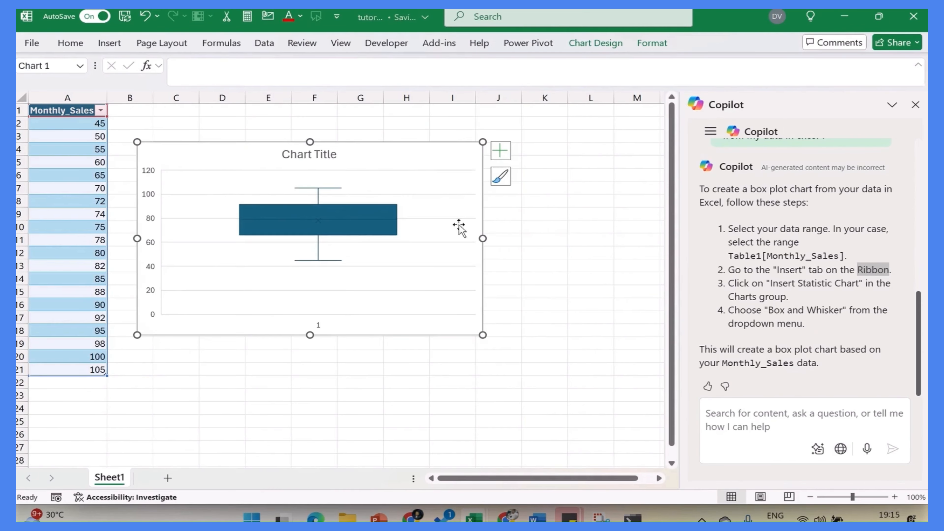
{"action": "left_click_drag", "start_coordinate": [483, 334], "coordinate": [302, 334]}
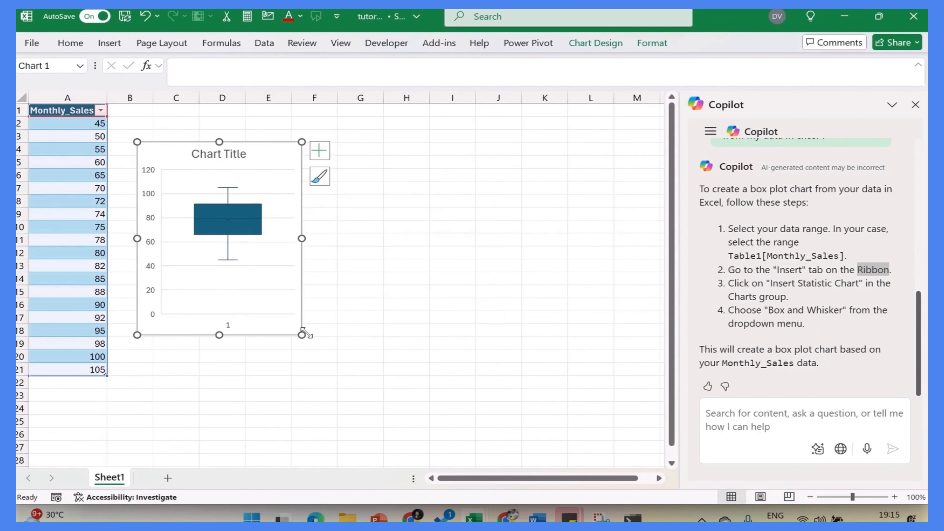
{"action": "left_click", "coordinate": [230, 157]}
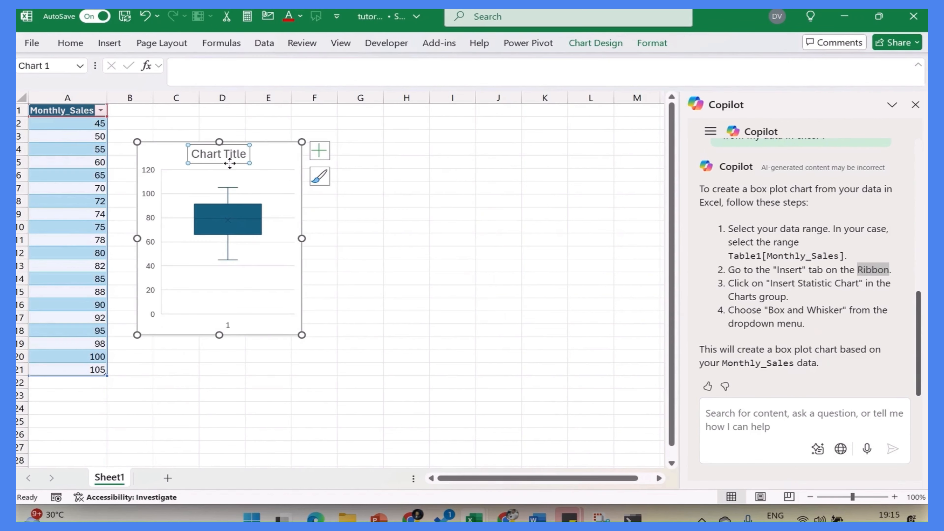
{"action": "key", "text": "Delete"}
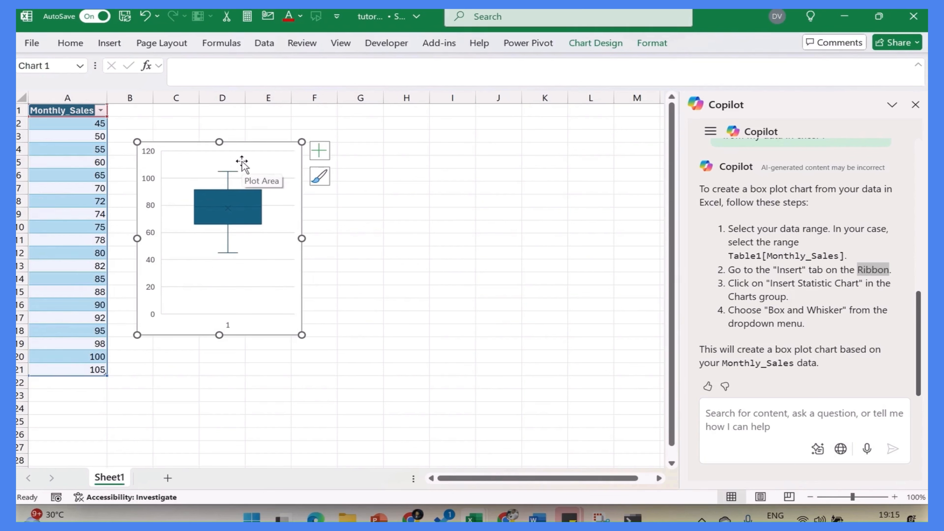
Add data labels to the box plot and delete its horizontal category axis.
{"action": "left_click", "coordinate": [322, 153]}
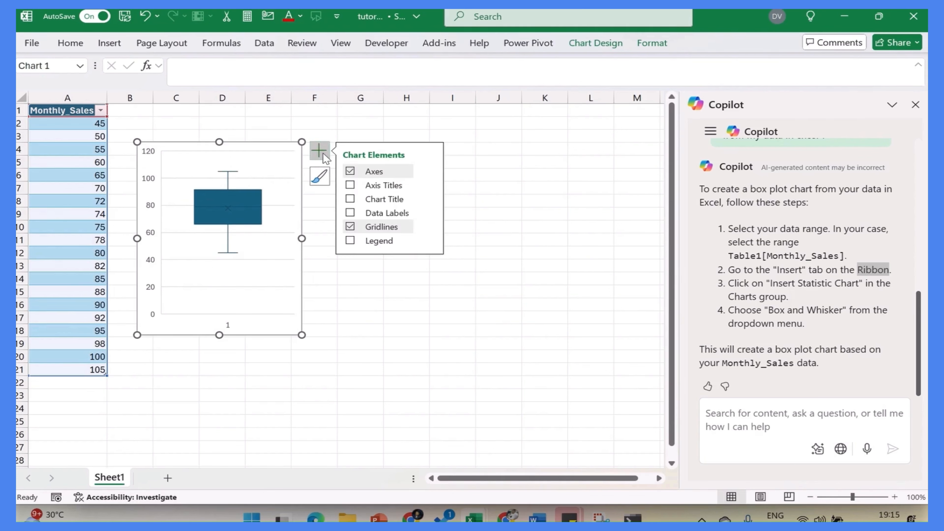
{"action": "left_click", "coordinate": [352, 215]}
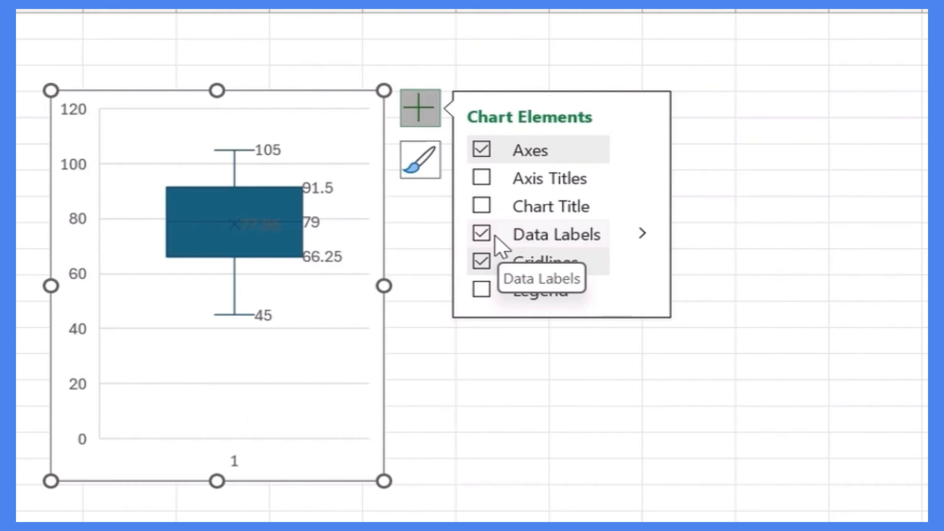
{"action": "left_click", "coordinate": [238, 463]}
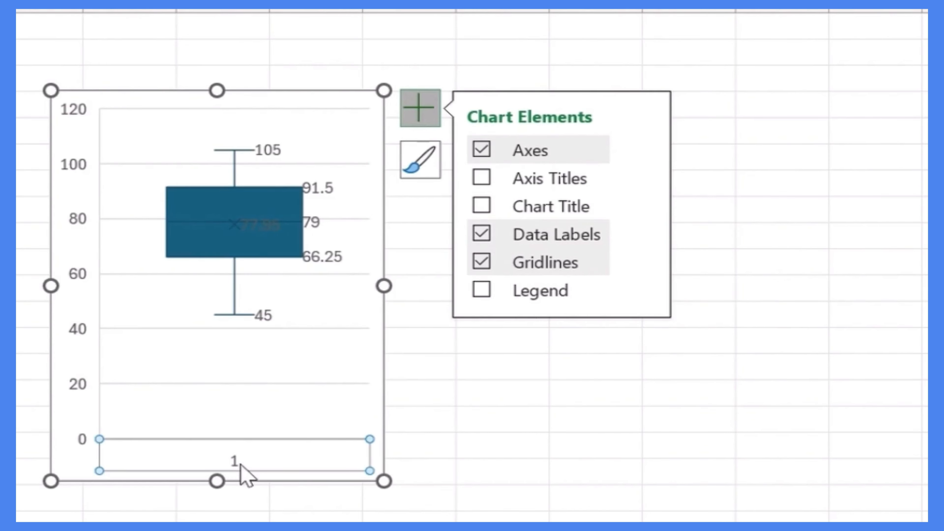
{"action": "key", "text": "Delete"}
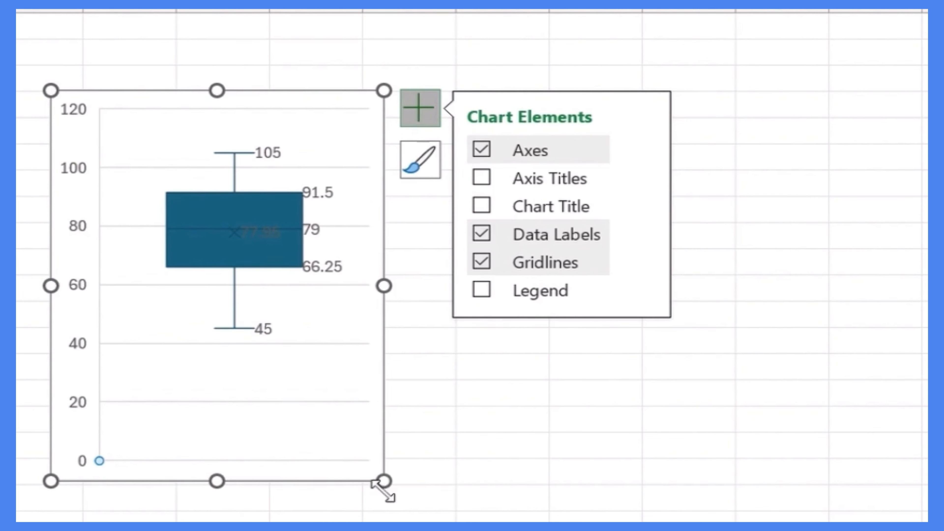
Enlarge the chart and move it up to cover about columns B to G and rows 1 to 23.
{"action": "left_click_drag", "start_coordinate": [384, 482], "coordinate": [538, 530]}
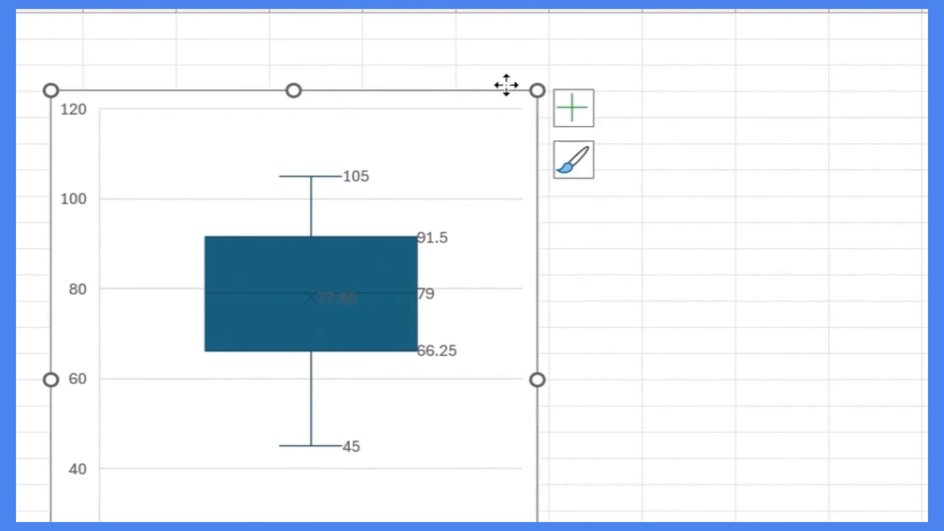
{"action": "left_click_drag", "start_coordinate": [506, 84], "coordinate": [500, 37]}
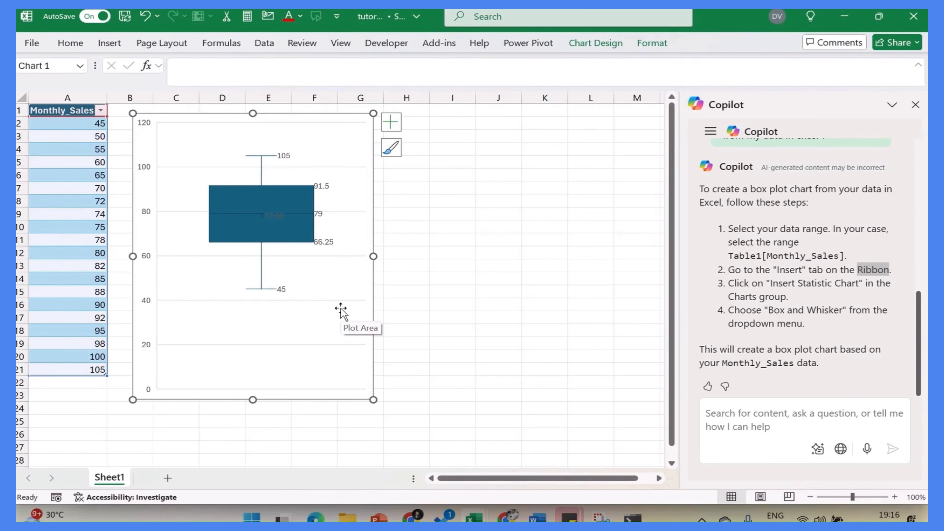
Reread Copilot's box plot answer and look at its feedback form without submitting anything.
{"action": "scroll", "coordinate": [828, 327], "scroll_direction": "up", "scroll_amount": 5}
{"action": "scroll", "coordinate": [825, 309], "scroll_direction": "down", "scroll_amount": 3}
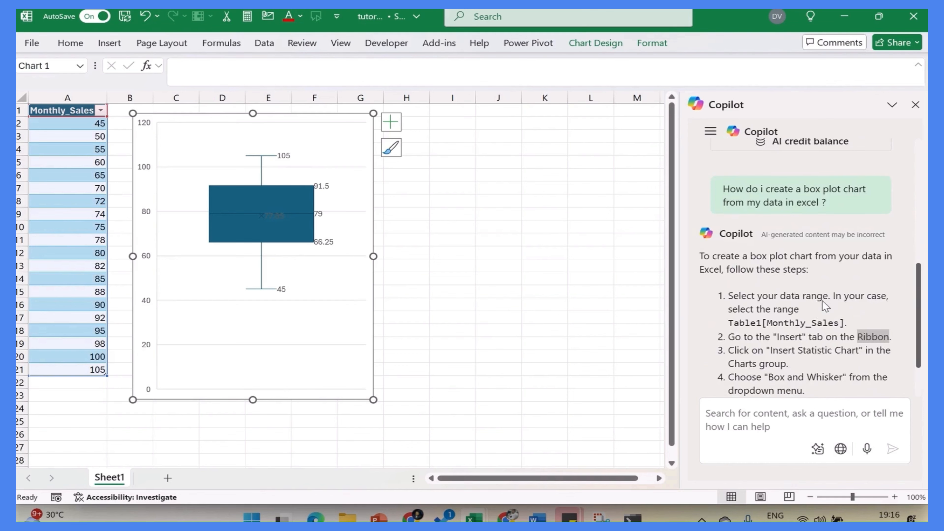
{"action": "scroll", "coordinate": [825, 306], "scroll_direction": "down", "scroll_amount": 2}
{"action": "left_click", "coordinate": [707, 387]}
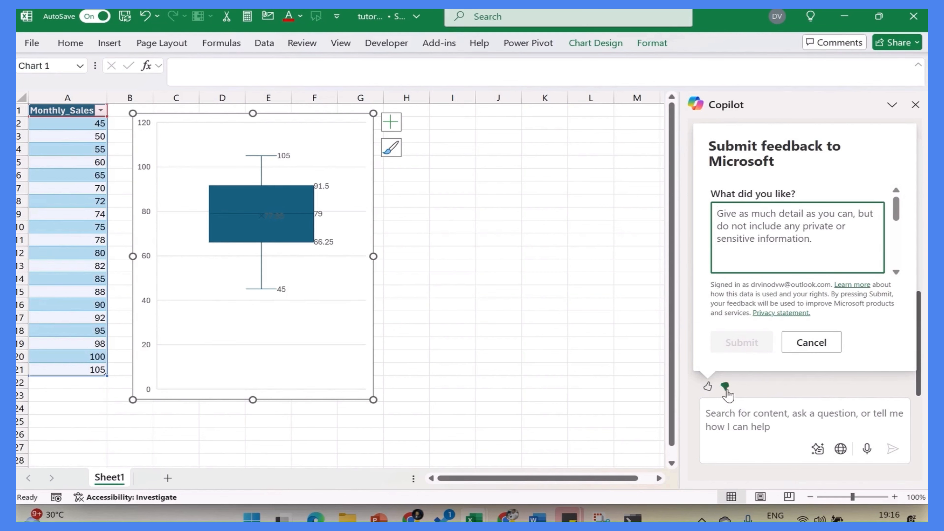
{"action": "left_click", "coordinate": [826, 348]}
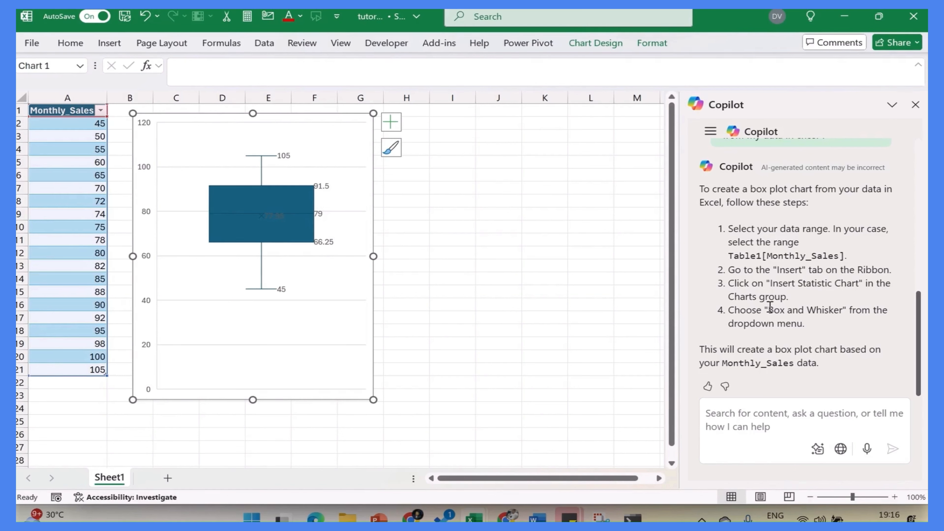
Ask Copilot "Explain how to change chart colors".
{"action": "left_click", "coordinate": [390, 122]}
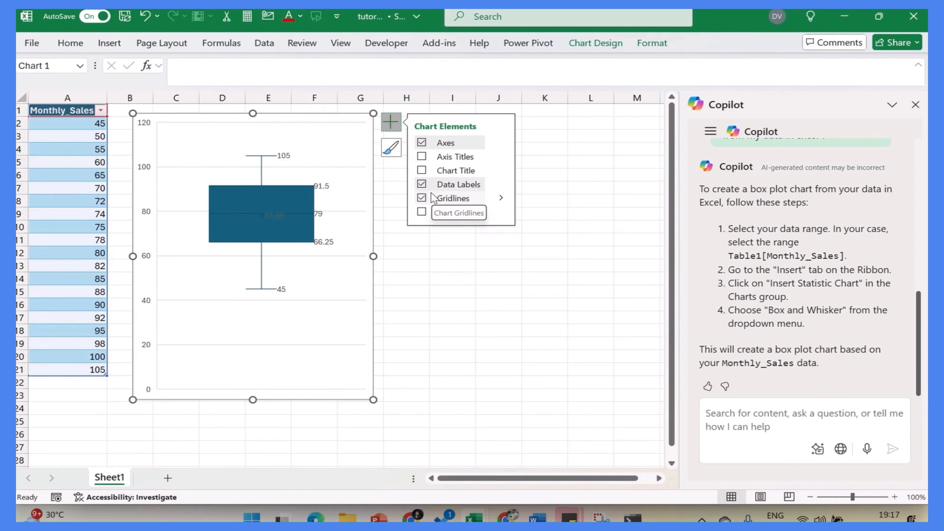
{"action": "left_click", "coordinate": [748, 427]}
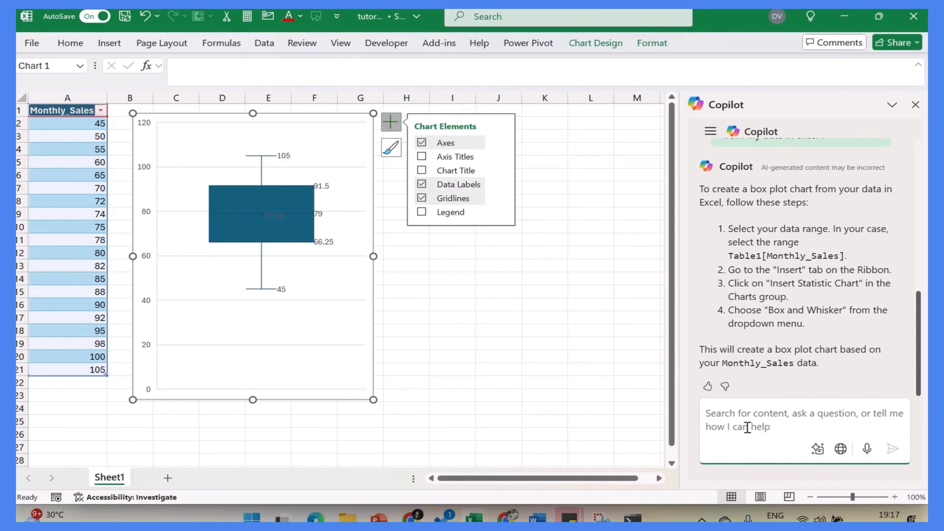
{"action": "type", "text": "Explain "}
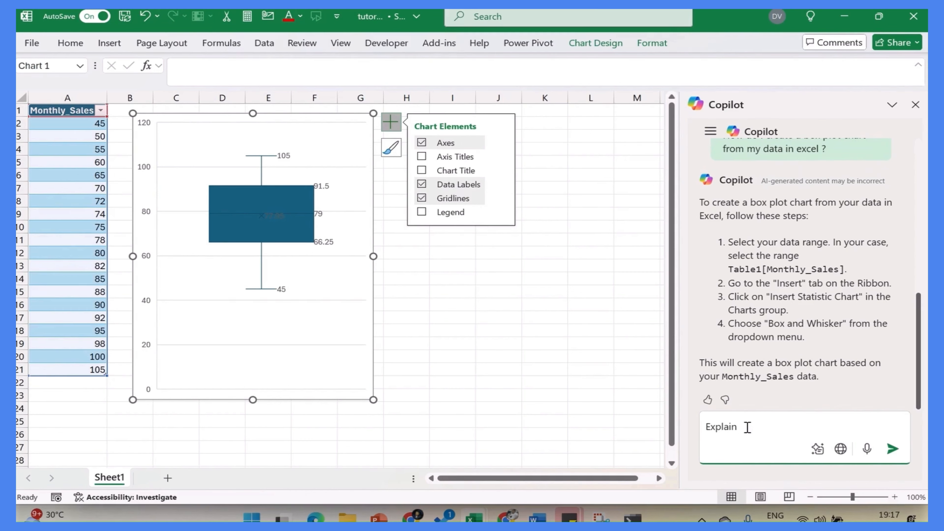
{"action": "type", "text": "how to change chart colo"}
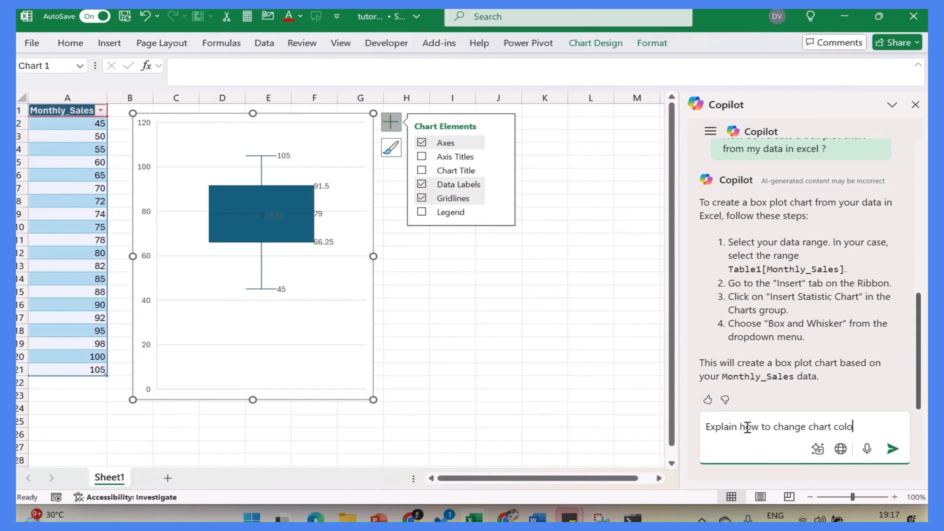
{"action": "type", "text": "rs"}
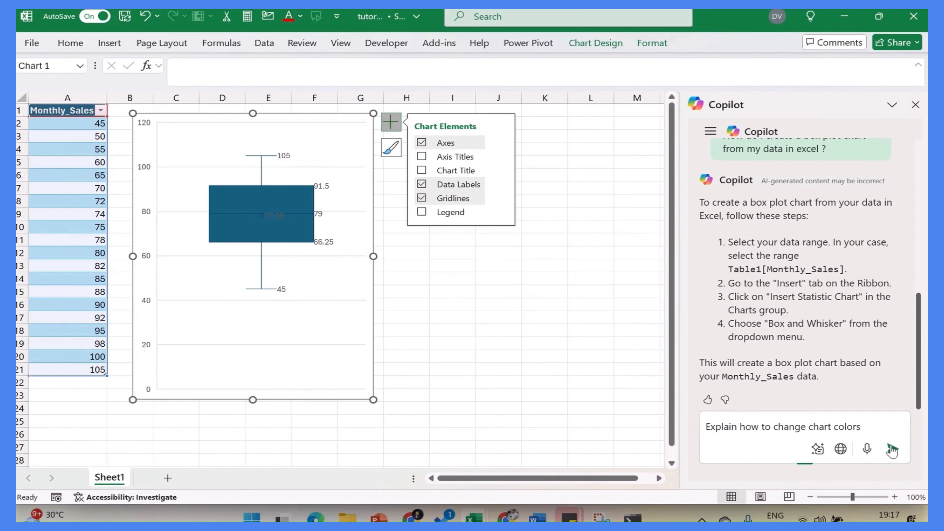
{"action": "left_click", "coordinate": [893, 448]}
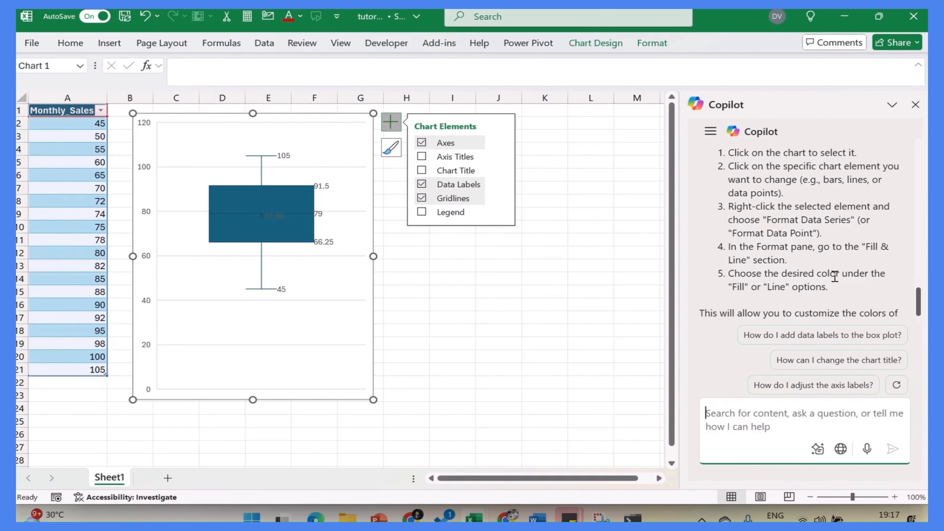
Examine Copilot's instructions for changing the colors of individual chart elements.
{"action": "scroll", "coordinate": [834, 277], "scroll_direction": "up", "scroll_amount": 1}
{"action": "scroll", "coordinate": [832, 275], "scroll_direction": "up", "scroll_amount": 2}
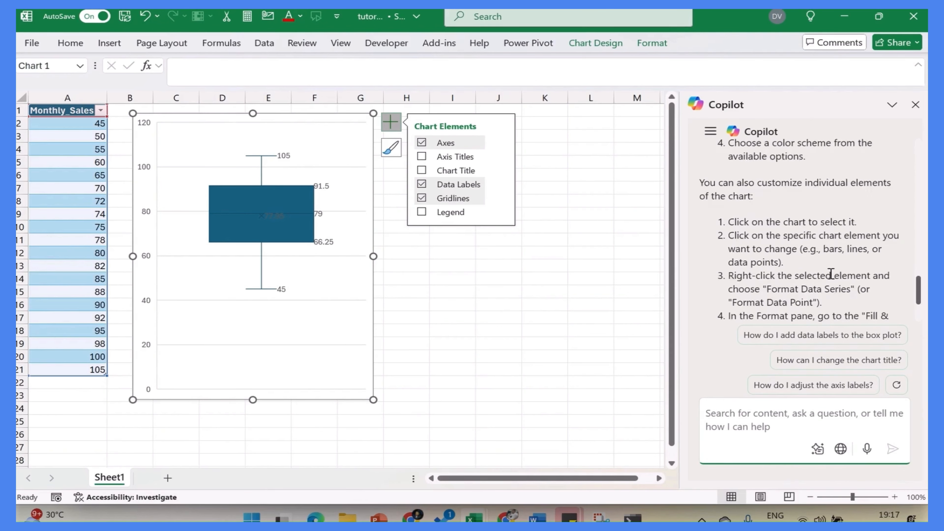
{"action": "scroll", "coordinate": [829, 274], "scroll_direction": "down", "scroll_amount": 2}
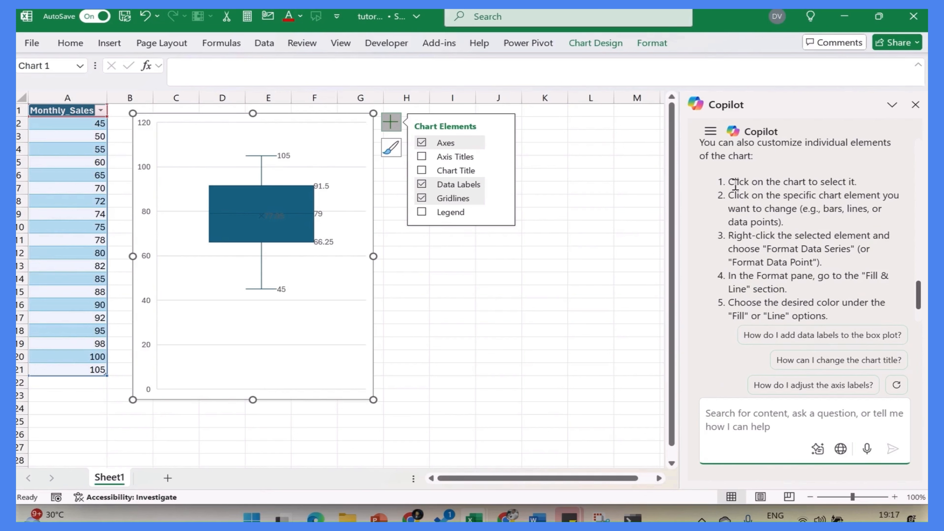
{"action": "left_click_drag", "start_coordinate": [729, 181], "coordinate": [851, 182]}
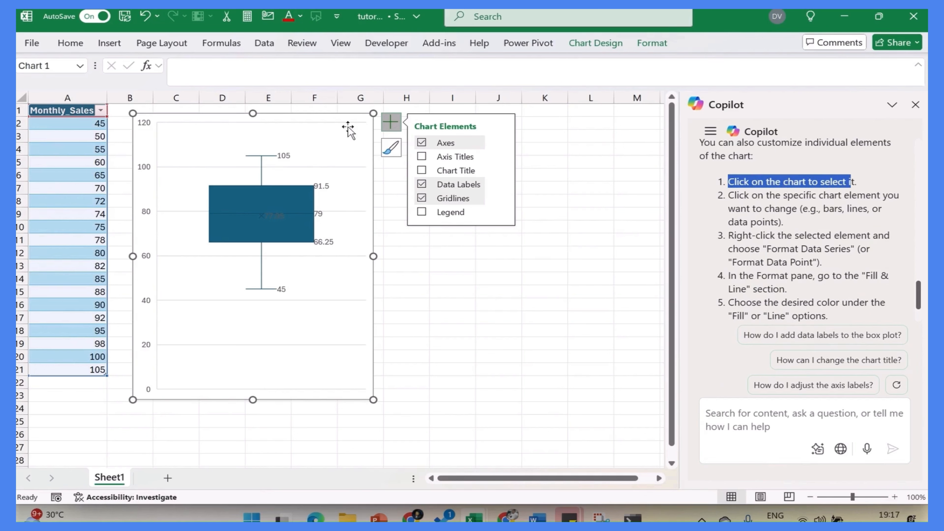
{"action": "left_click_drag", "start_coordinate": [755, 195], "coordinate": [812, 221]}
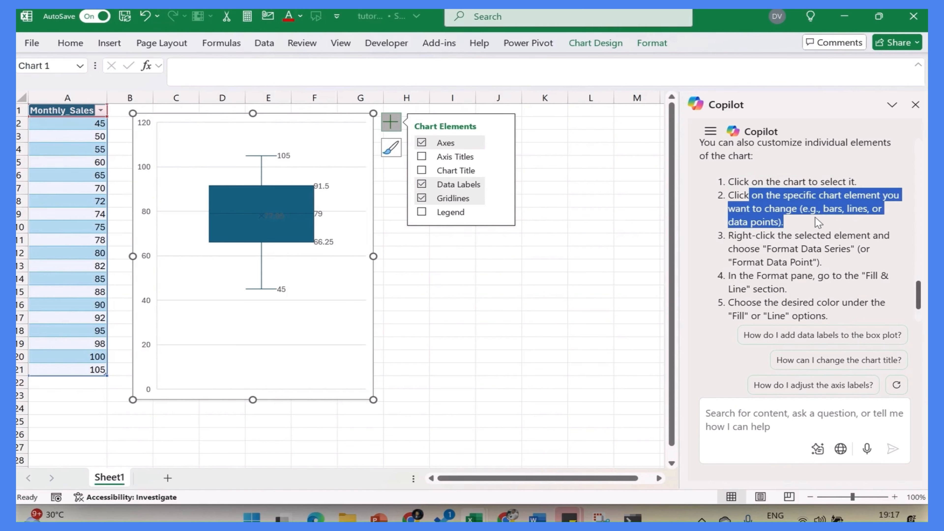
{"action": "left_click", "coordinate": [816, 261]}
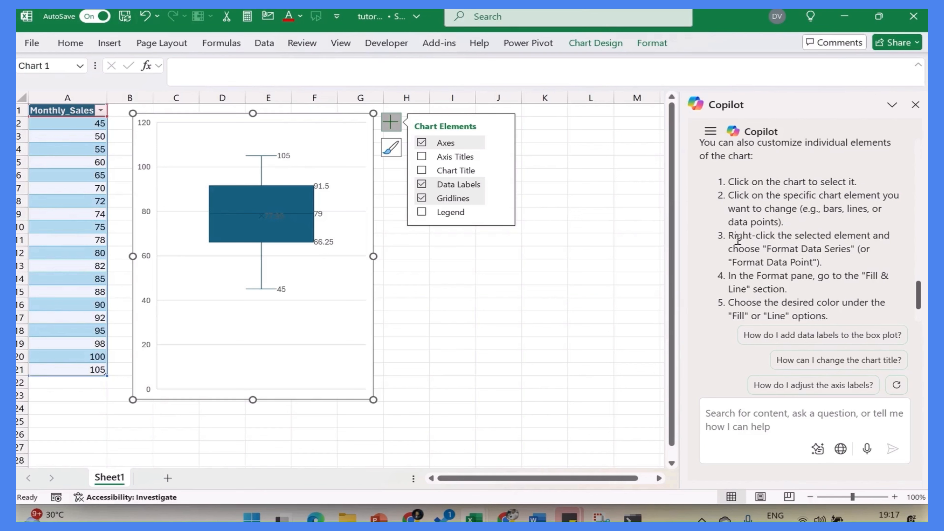
{"action": "left_click_drag", "start_coordinate": [728, 235], "coordinate": [851, 263]}
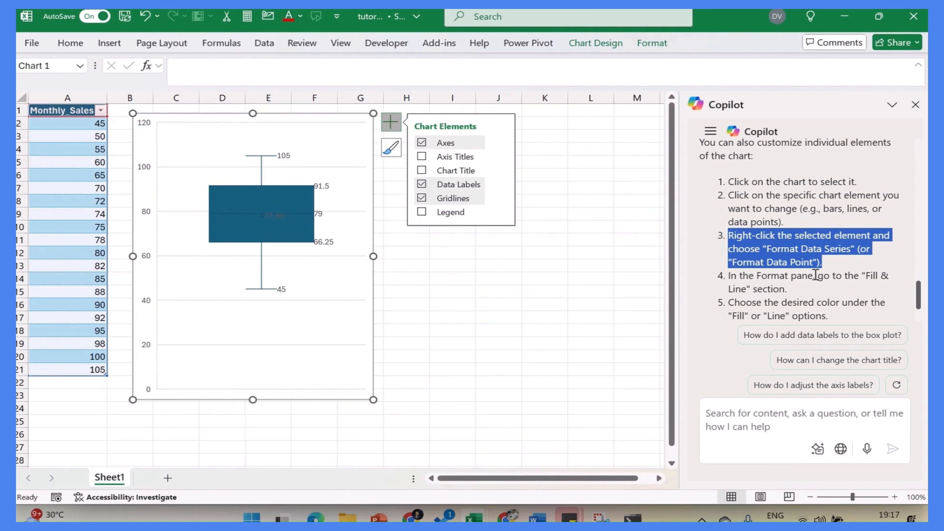
{"action": "left_click_drag", "start_coordinate": [788, 289], "coordinate": [728, 276]}
{"action": "left_click_drag", "start_coordinate": [833, 322], "coordinate": [728, 301]}
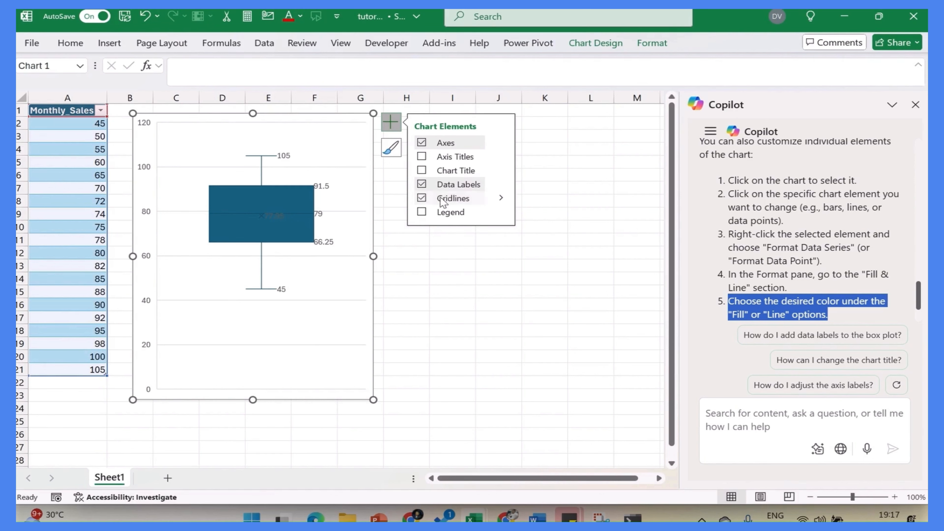
{"action": "scroll", "coordinate": [842, 317], "scroll_direction": "down", "scroll_amount": 2}
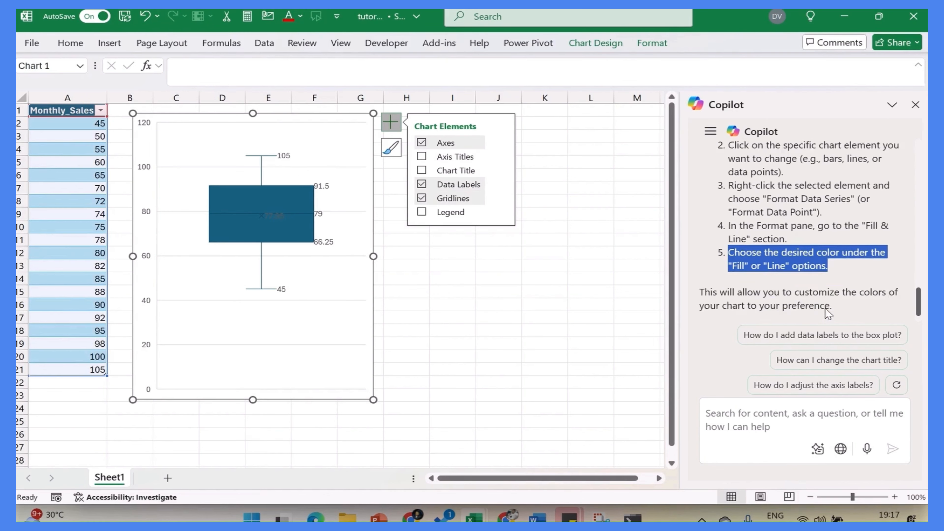
Ask Copilot the suggested follow-up question "How do I add data labels to the box plot?".
{"action": "left_click", "coordinate": [845, 344]}
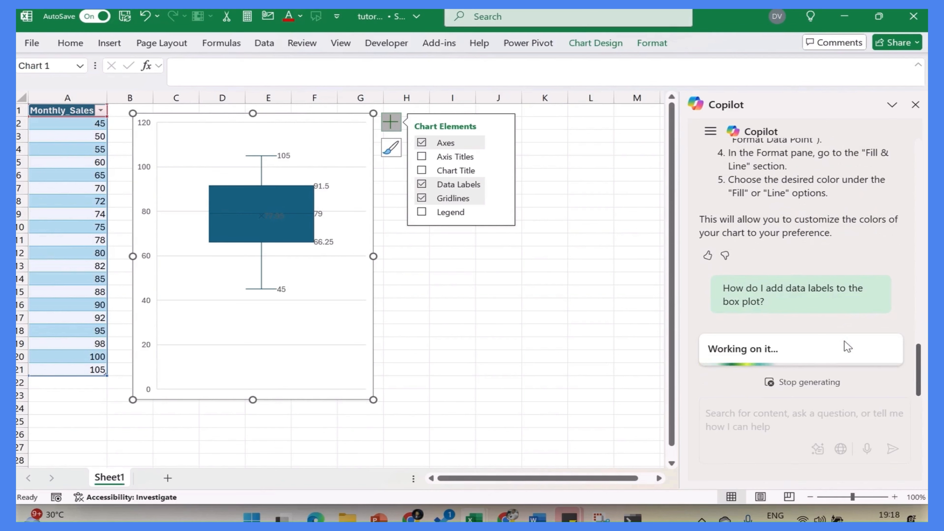